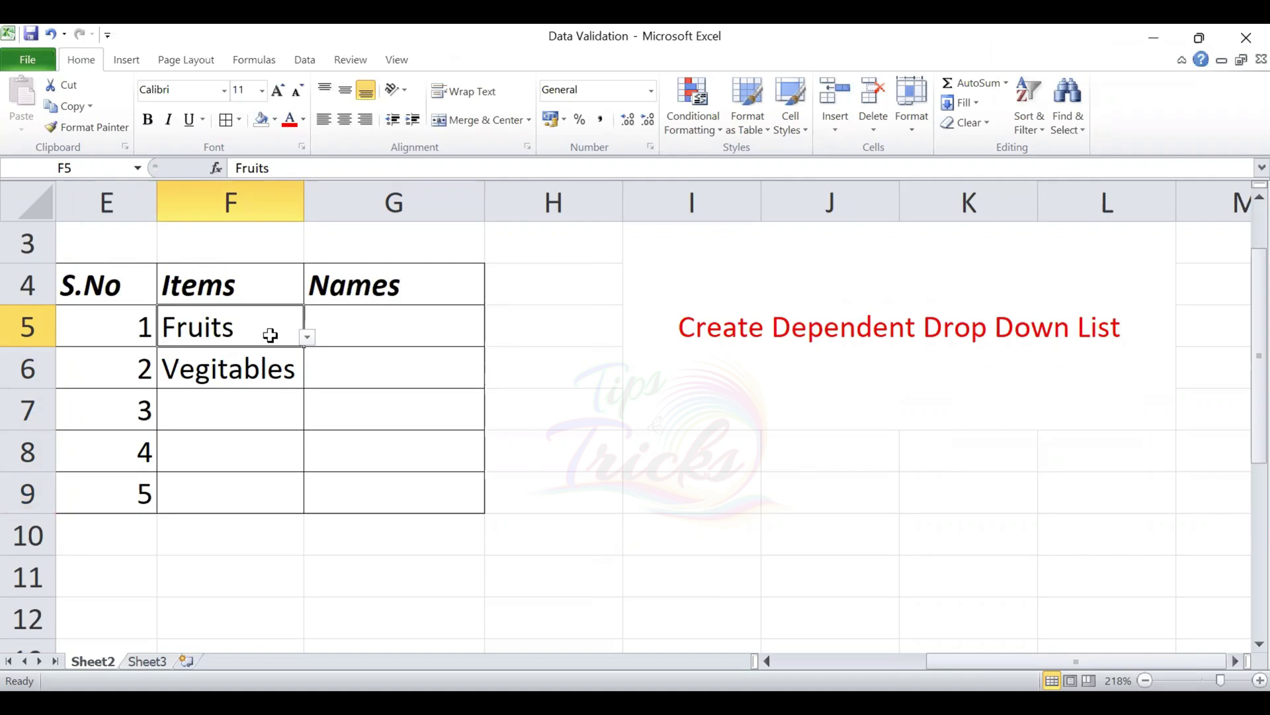
Step: In the demo table, pick Apple from the fruit names drop-down in G5 for the Fruits row
click(176, 286)
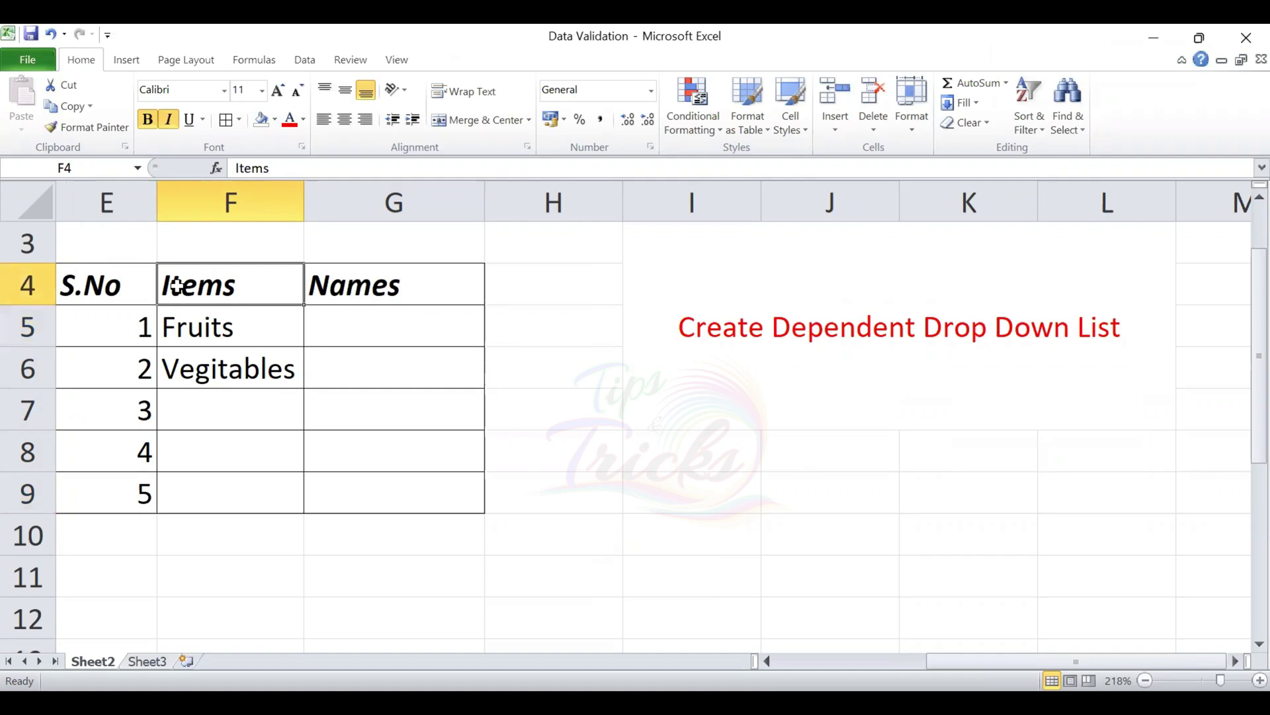
click(229, 326)
click(365, 331)
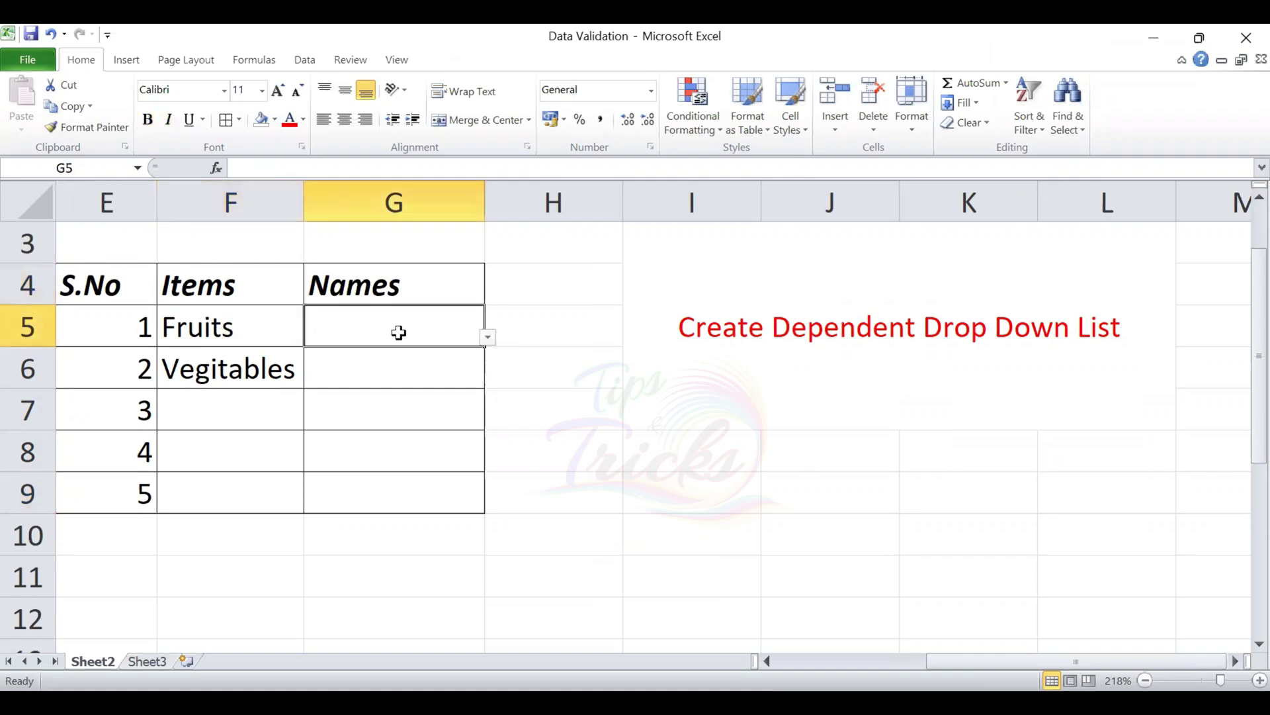
click(487, 339)
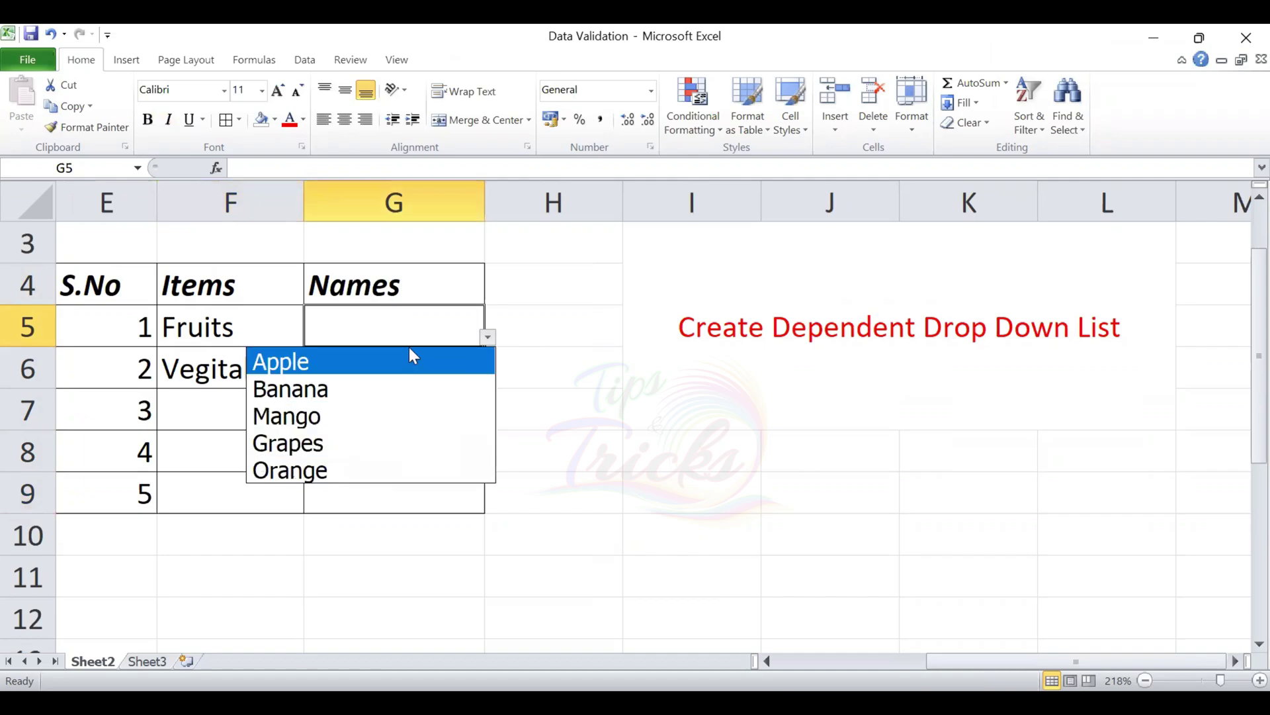
click(371, 334)
click(486, 339)
Step: Choose Tomato for the Vegitables row in G6, check F7's categories, then go to blank Sheet3
click(258, 362)
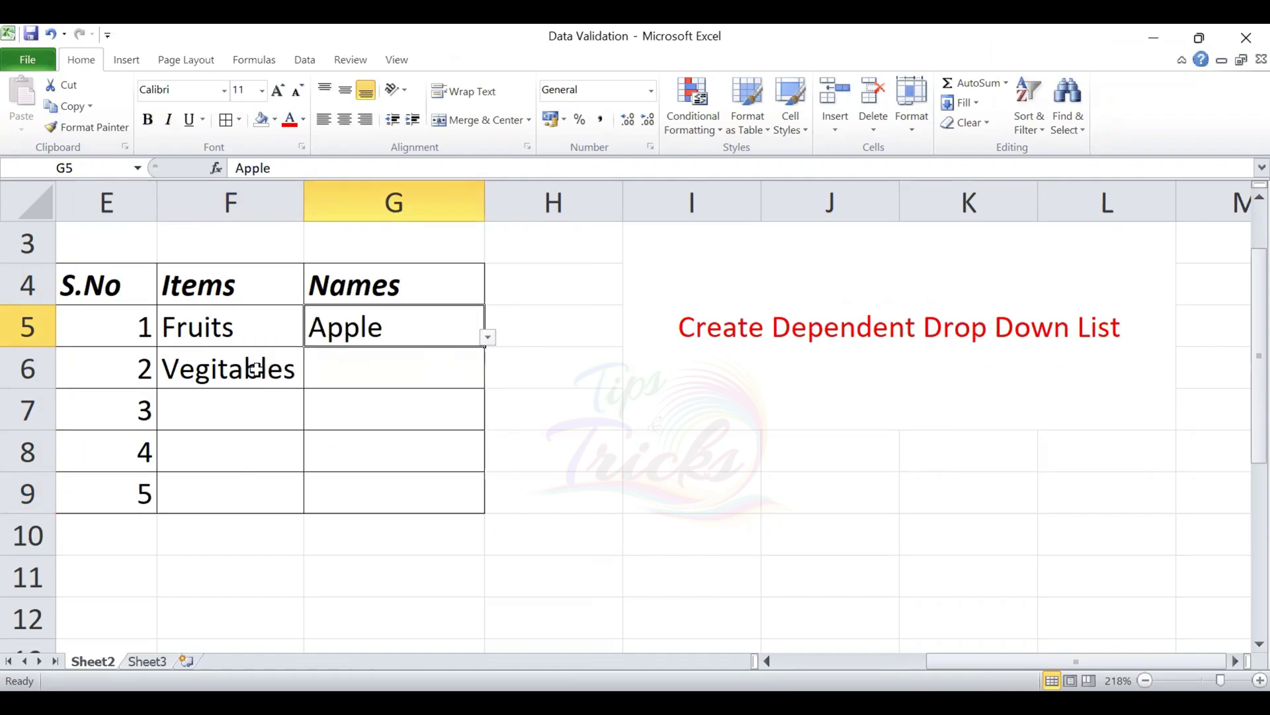
click(255, 369)
click(431, 371)
click(487, 379)
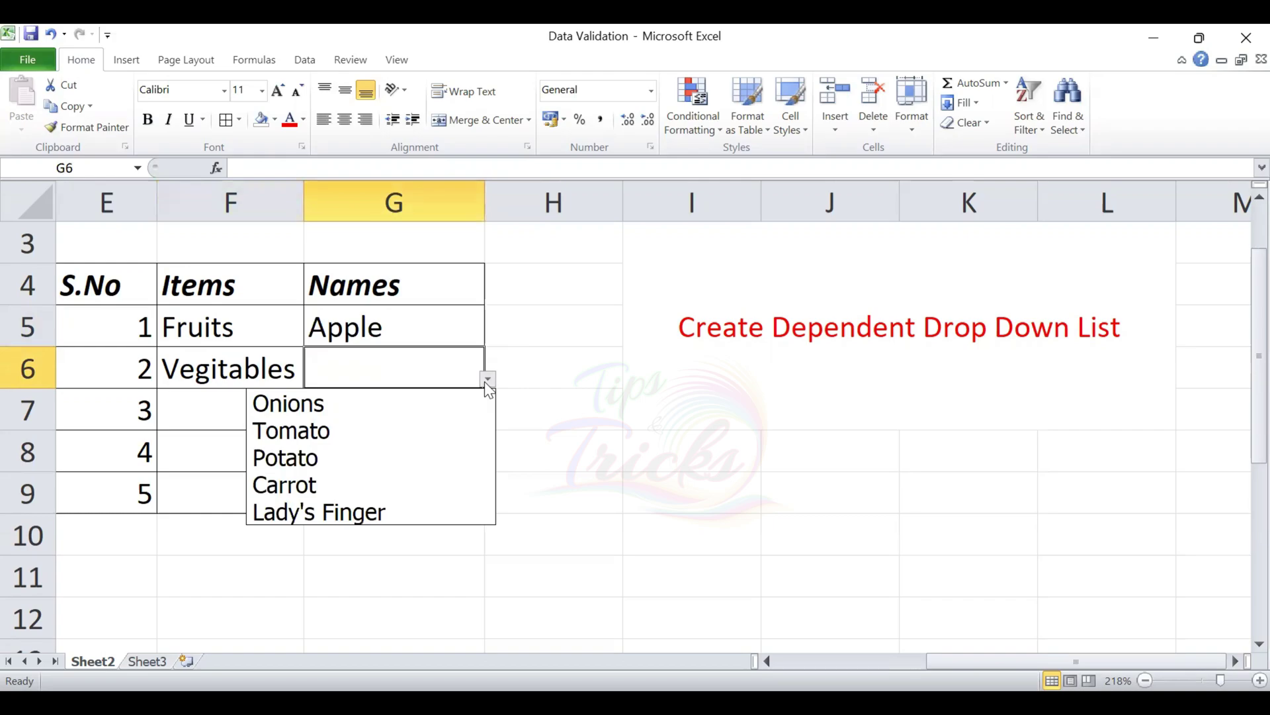
click(421, 434)
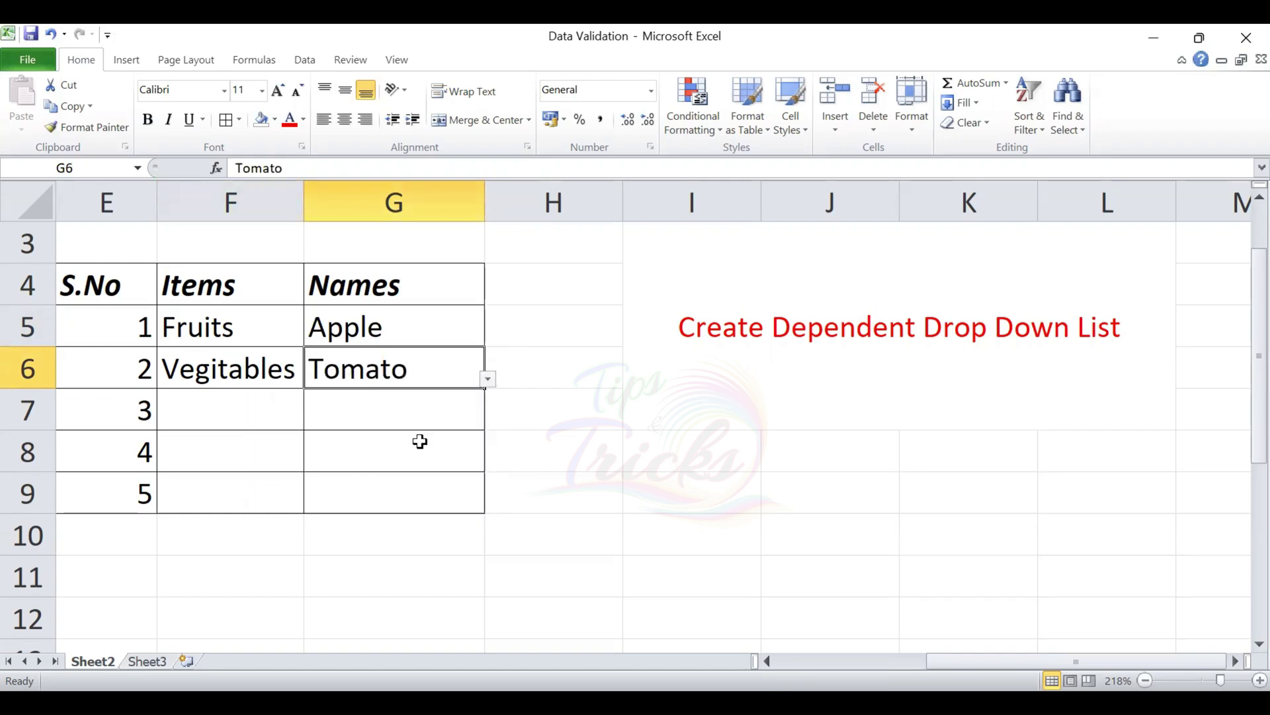
click(278, 420)
click(308, 421)
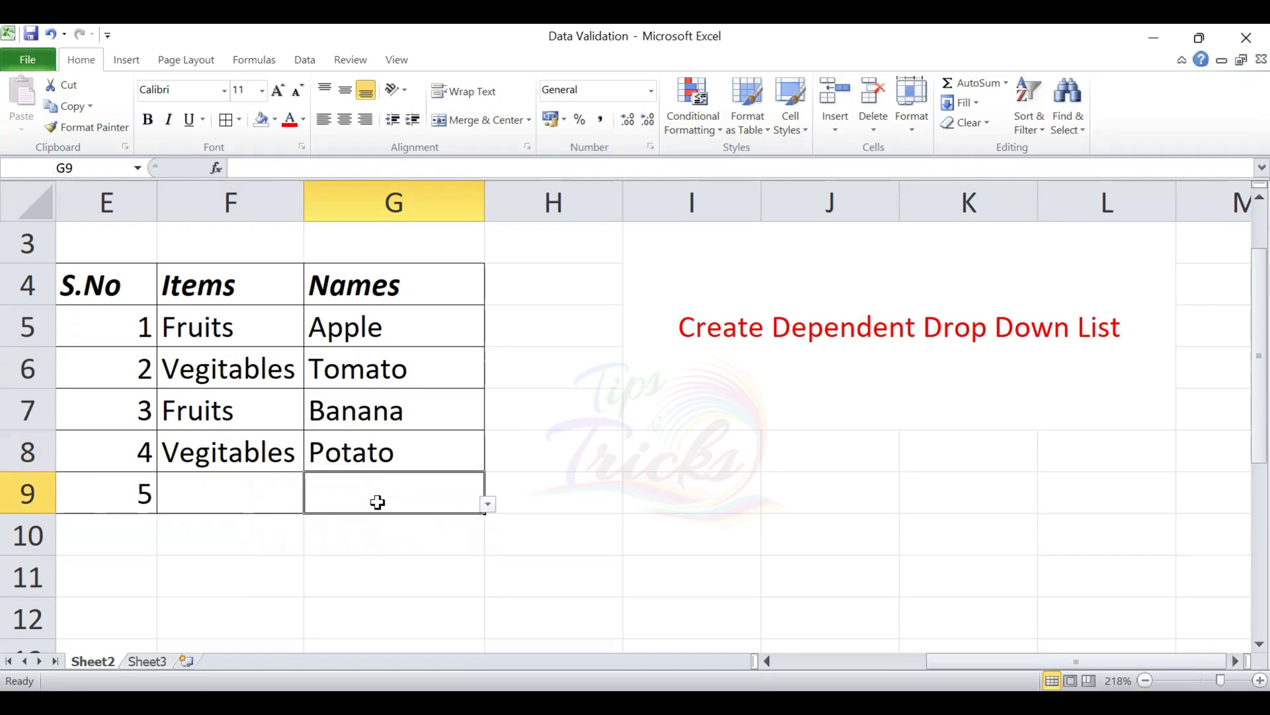
key(ctrl+Page_Down)
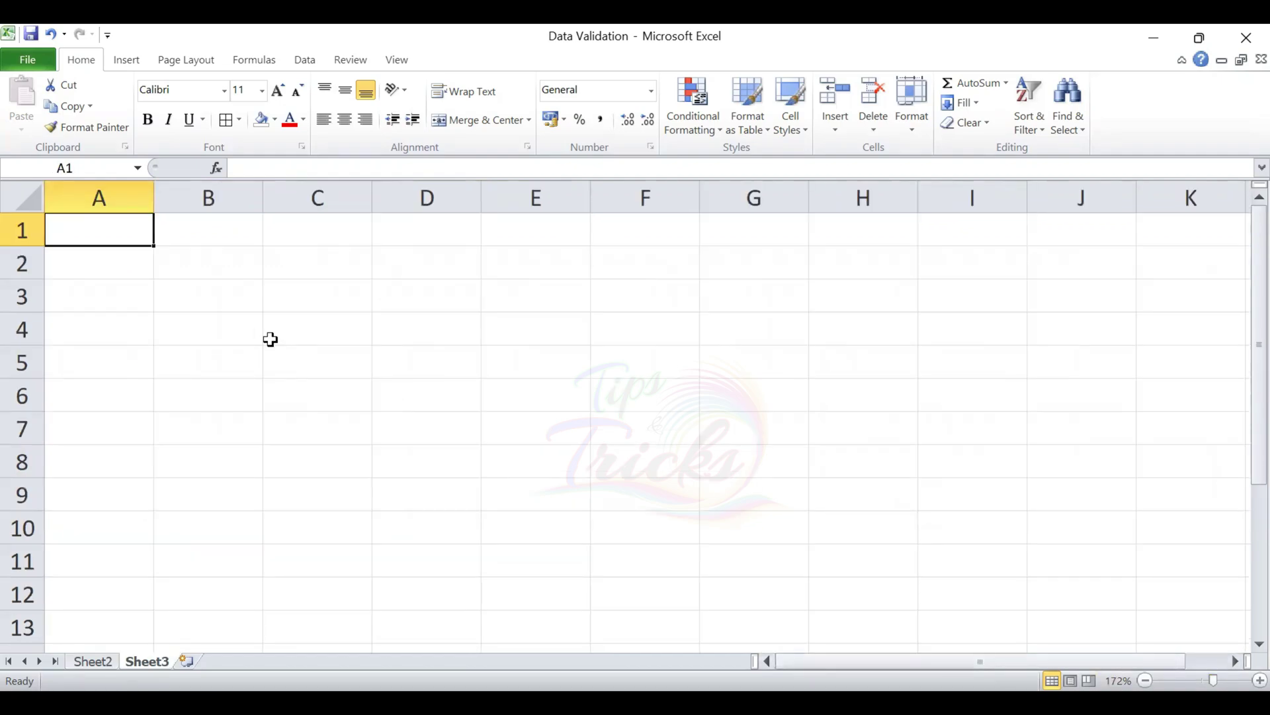
Step: Enter Type, Fruits and Vegitables down cells A1:A3
text(Type)
key(Return)
text(Fruits)
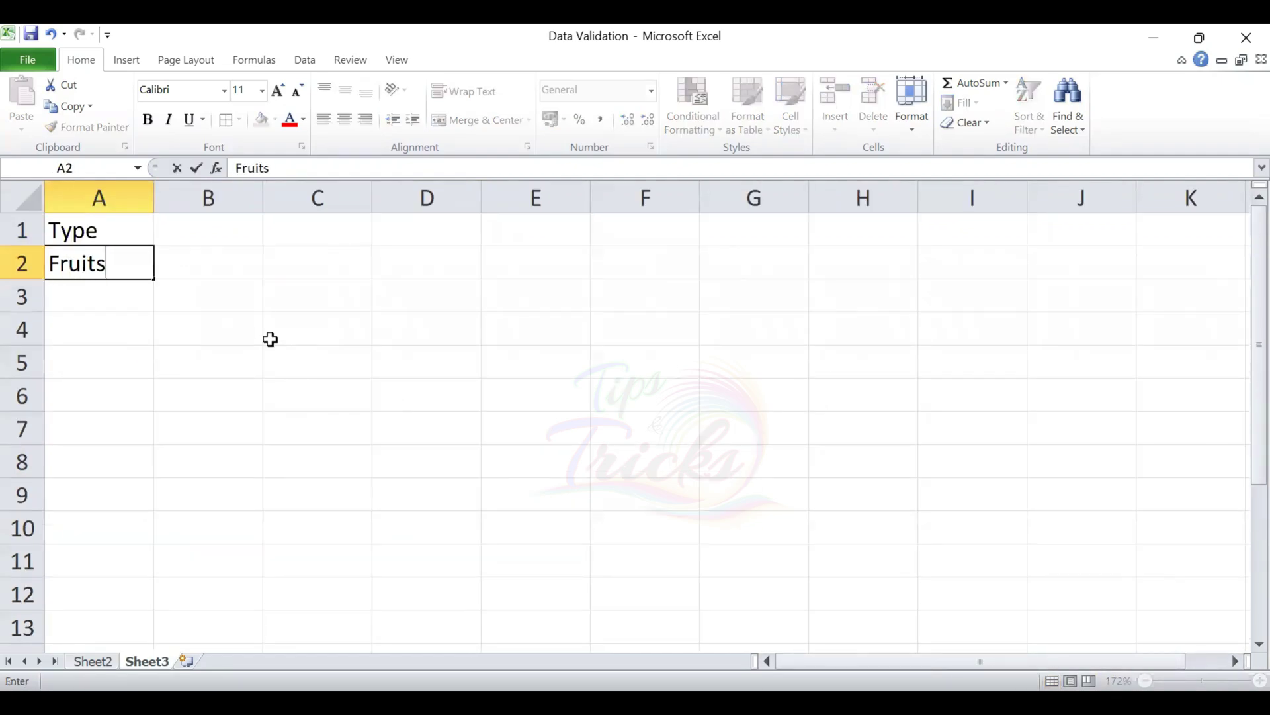
key(Return)
text(Vegi)
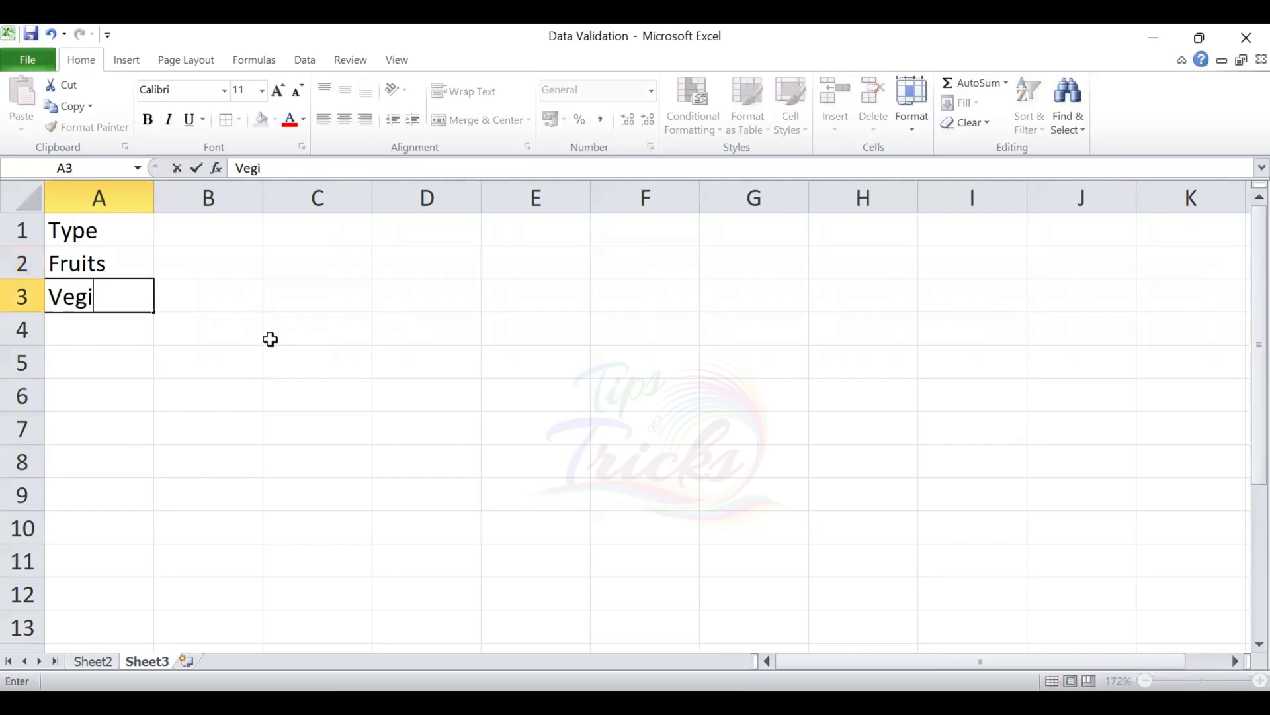
text(tables)
key(Tab)
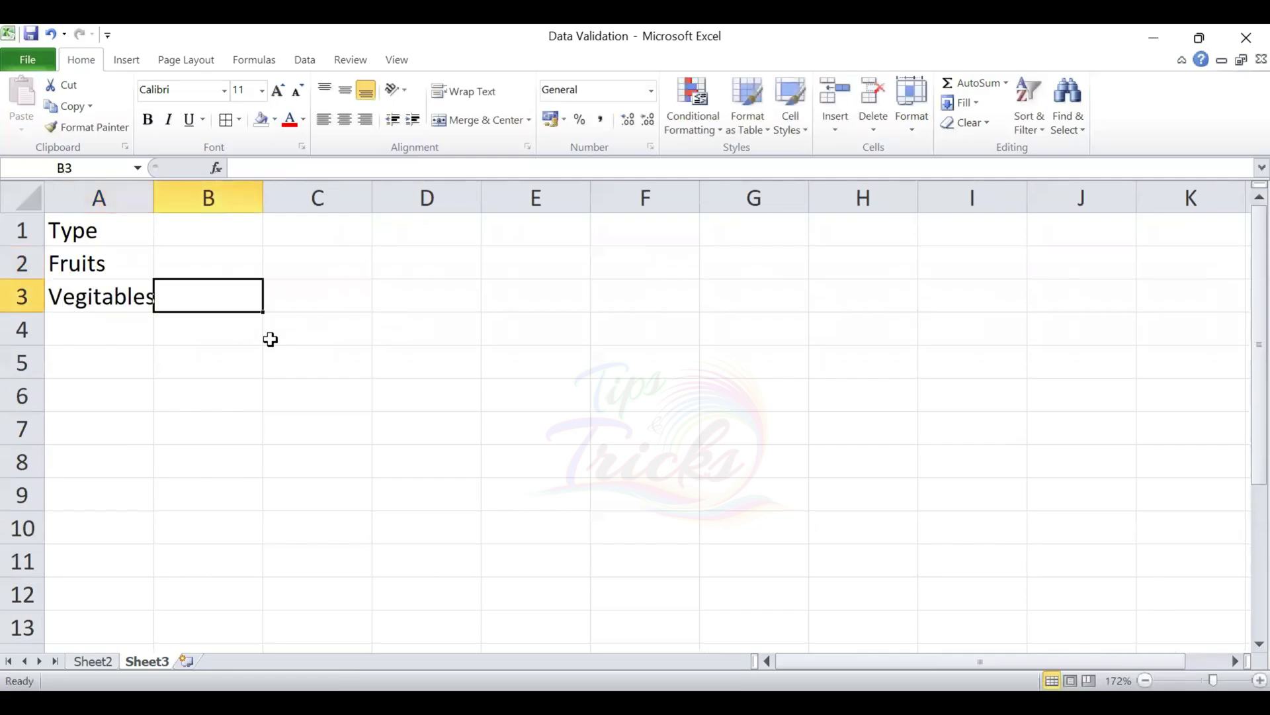
key(Up)
key(Up)
Step: Enter the Fruits header in B1 with Apple, Banana, Mango, Grapes and Orange in B2:B6
text(Fru)
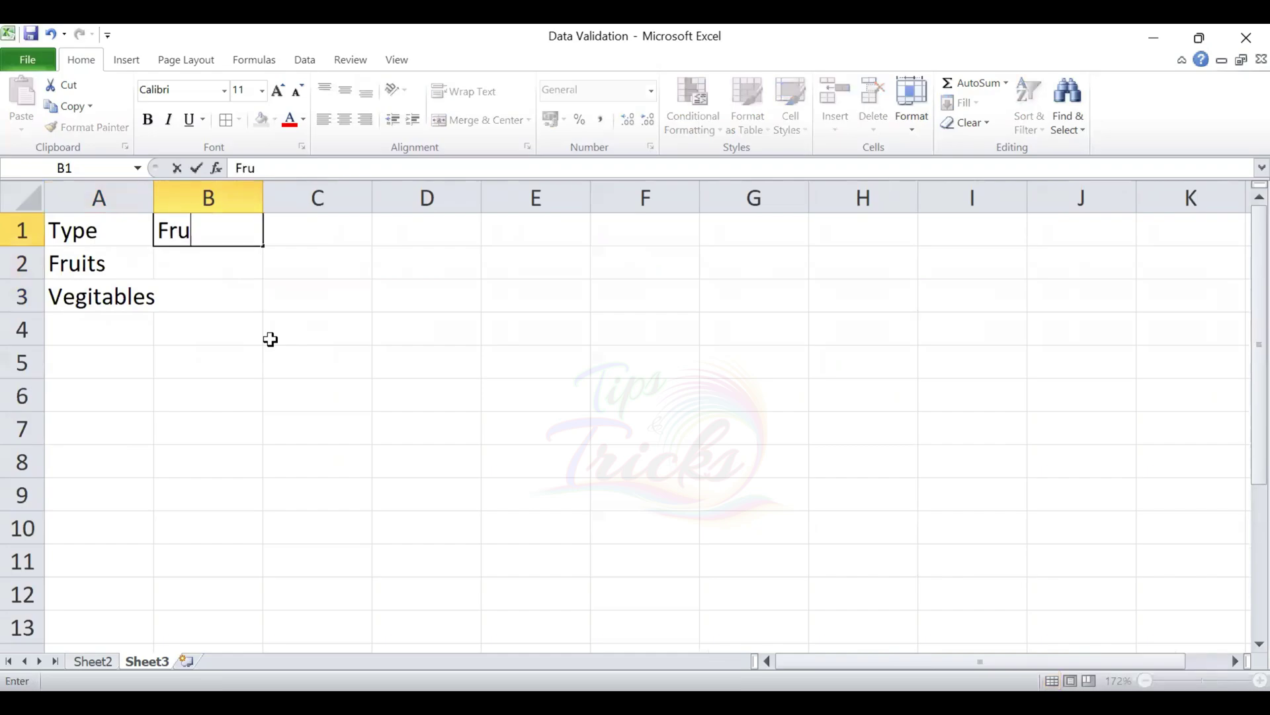
text(it)
text(s)
key(Return)
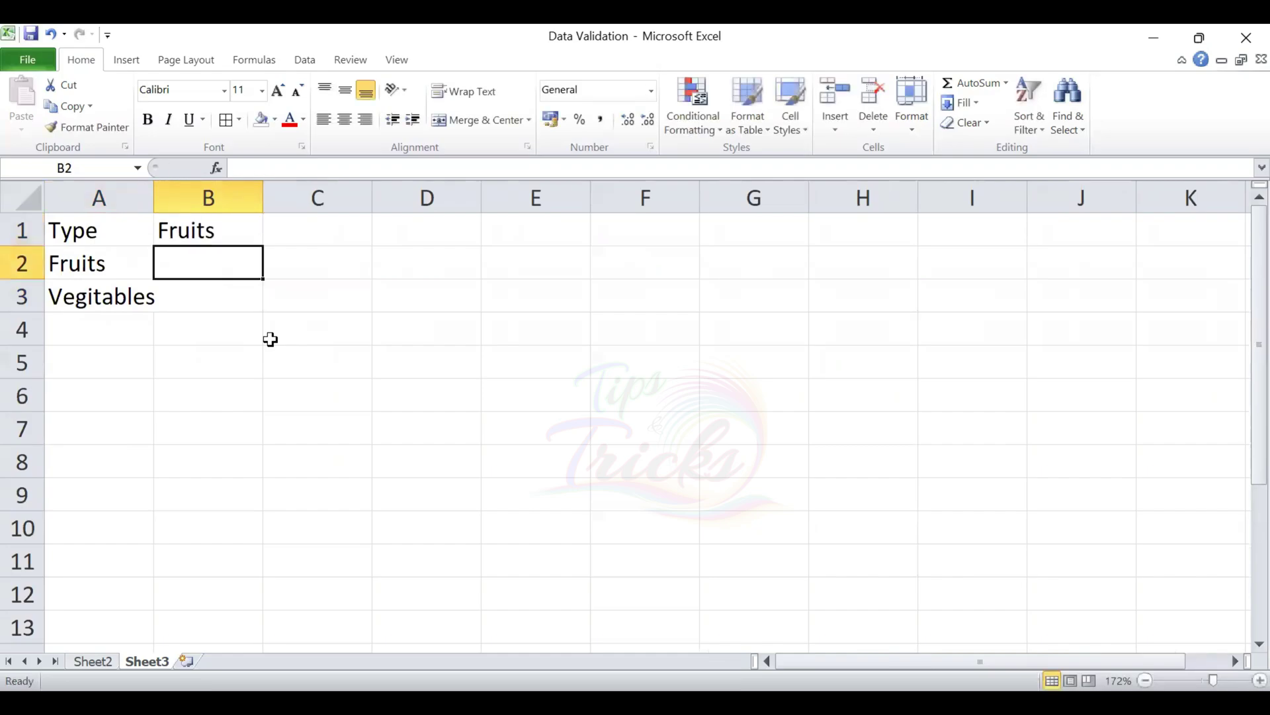
text(Apple)
key(Return)
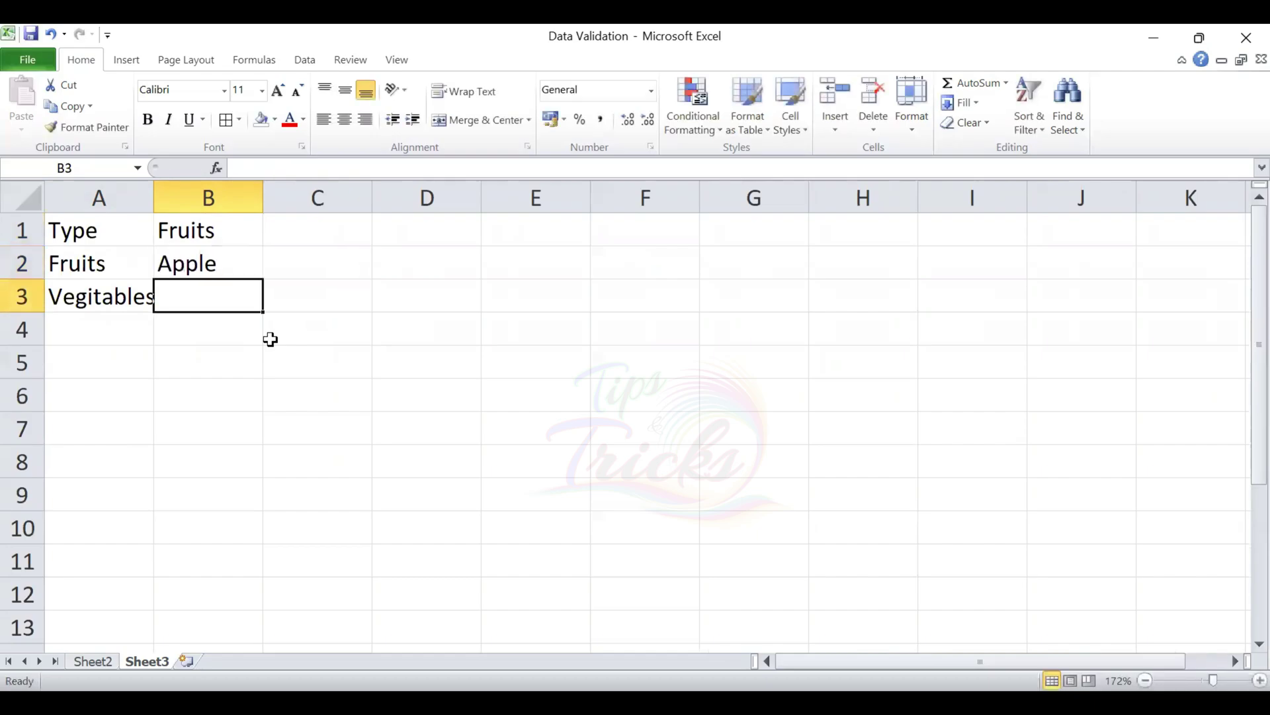
text(Ban)
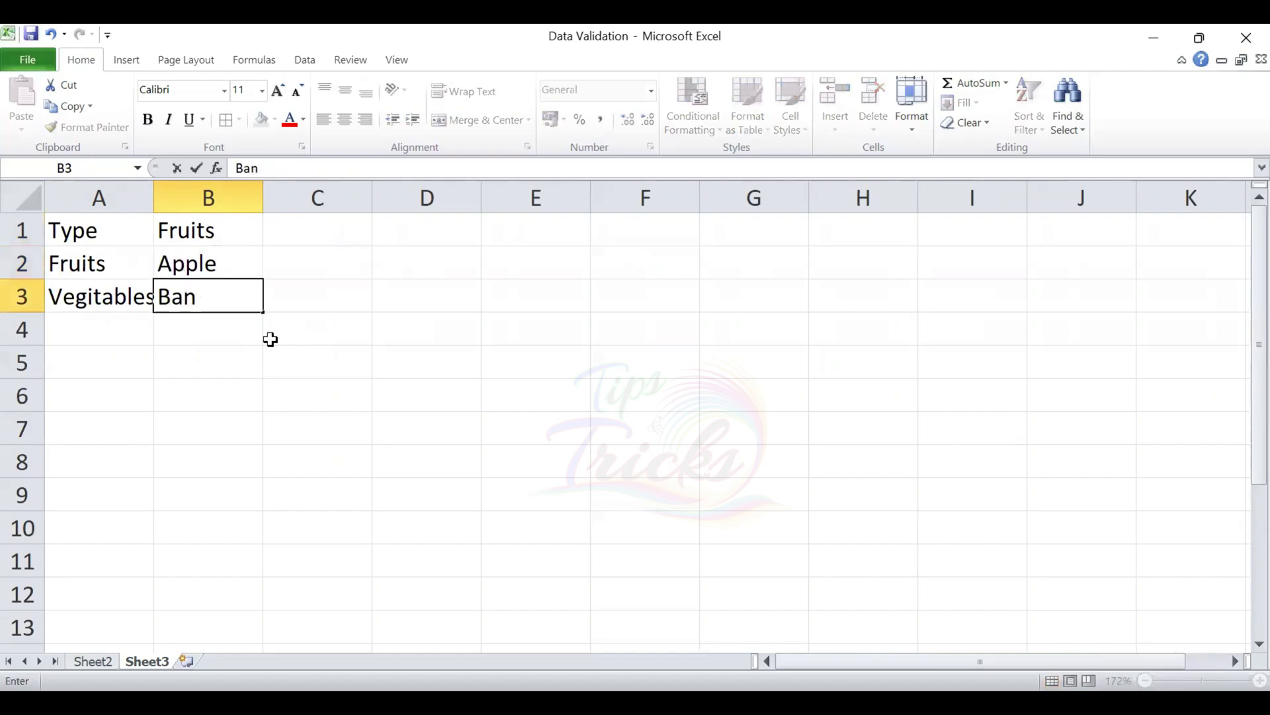
text(anan)
key(Return)
text(Mang)
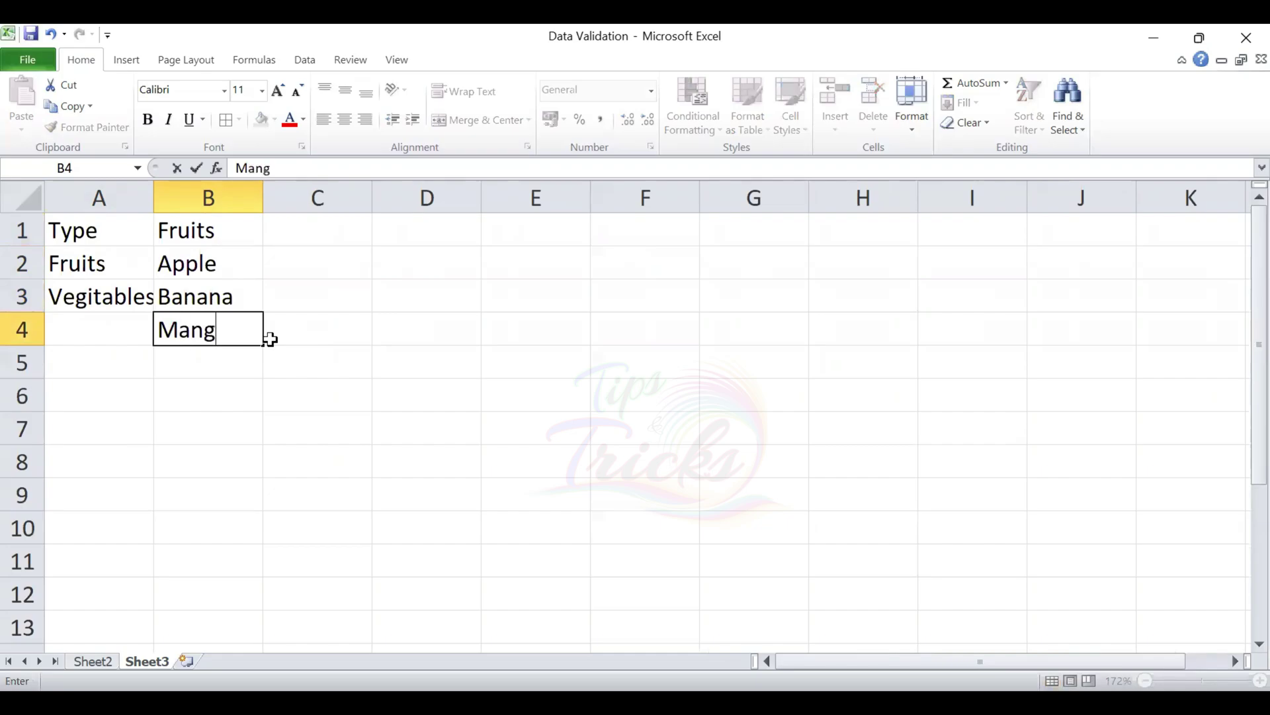
text(o)
key(Return)
text(Grape)
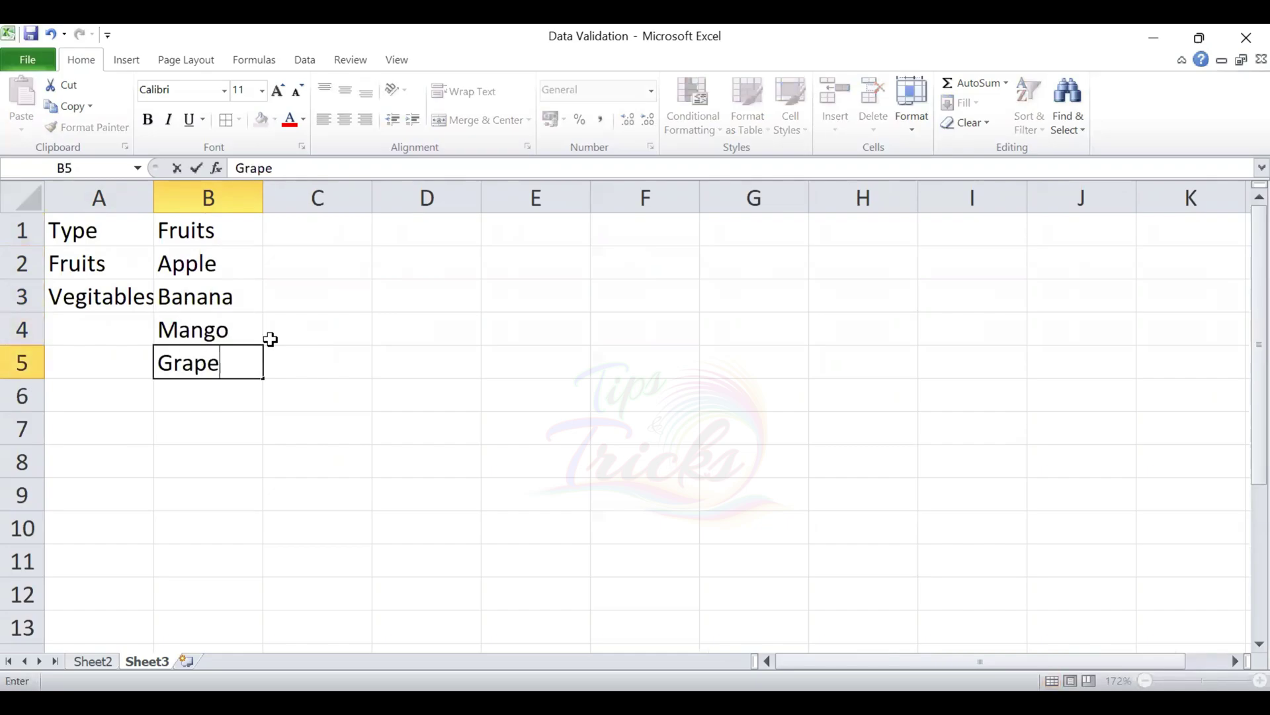
text(s)
key(Return)
text(Or)
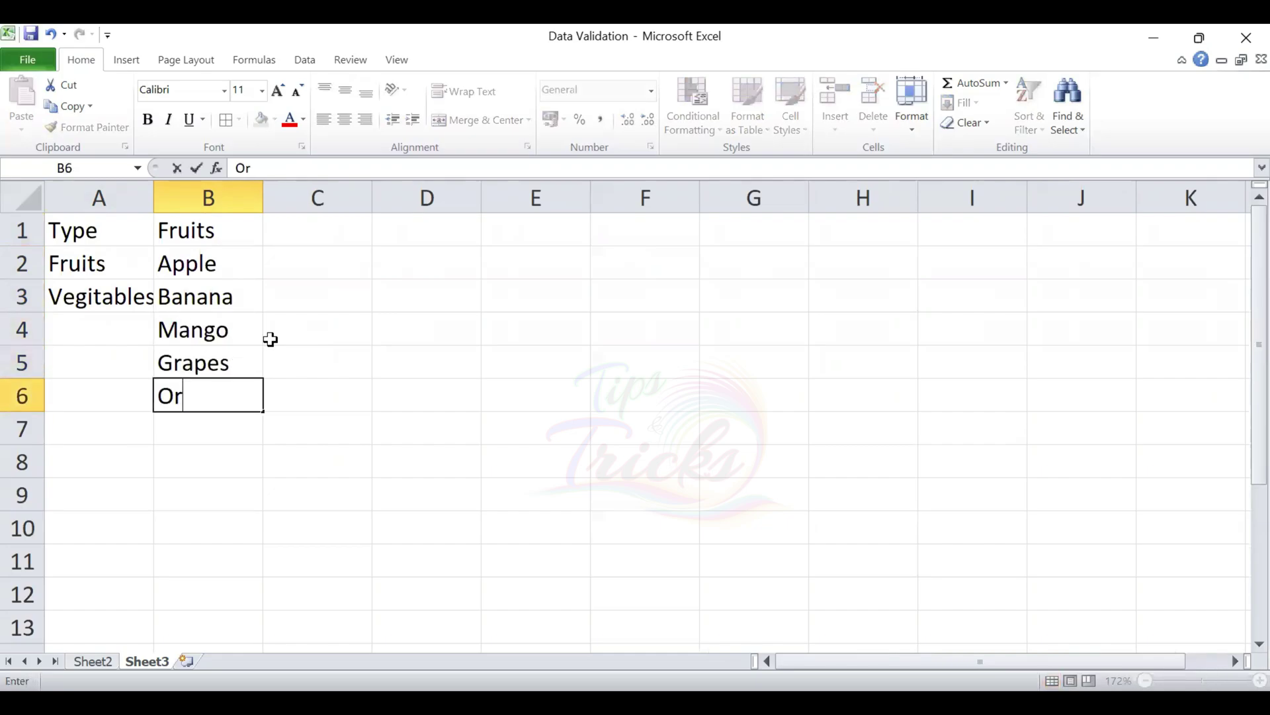
text(ange)
key(Return)
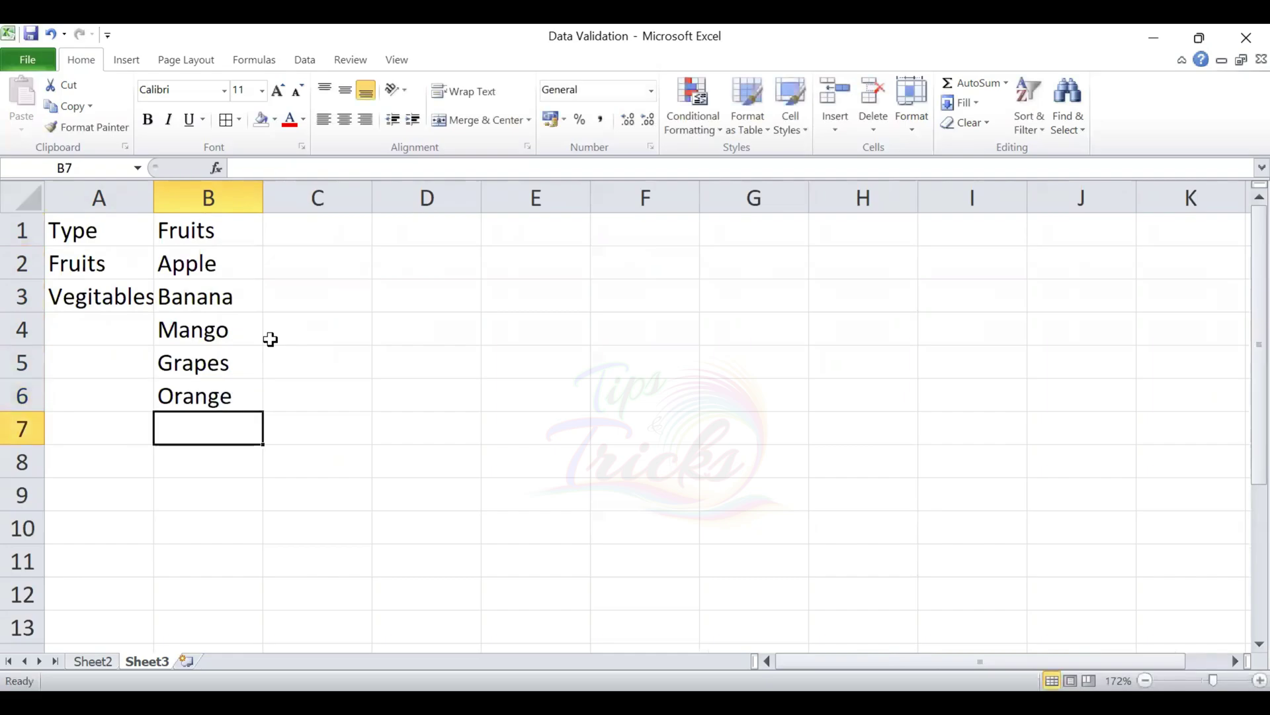
key(Up)
key(Up)
key(Up)
key(Up)
key(Up)
Step: Type the Vegitables header in C1 and Onions, Tomato, Potato, Carrot, Lady's Finger in C2:C6
key(Right)
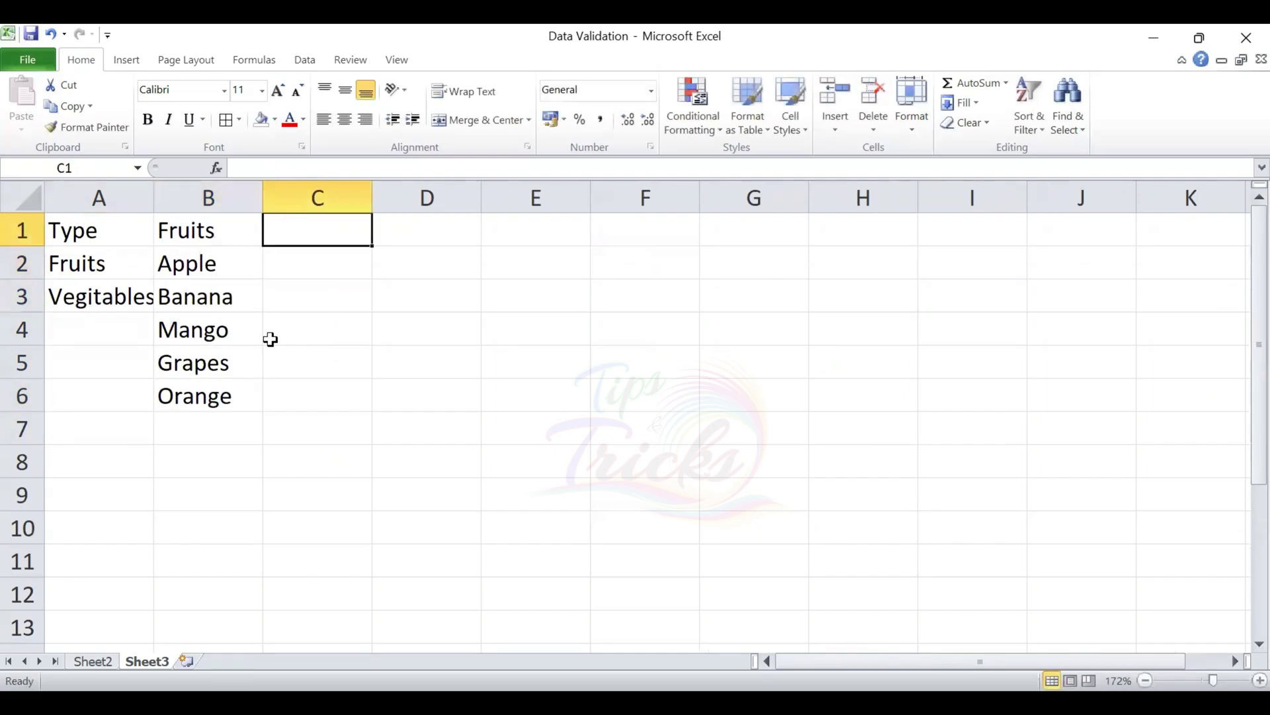
text(Vegit)
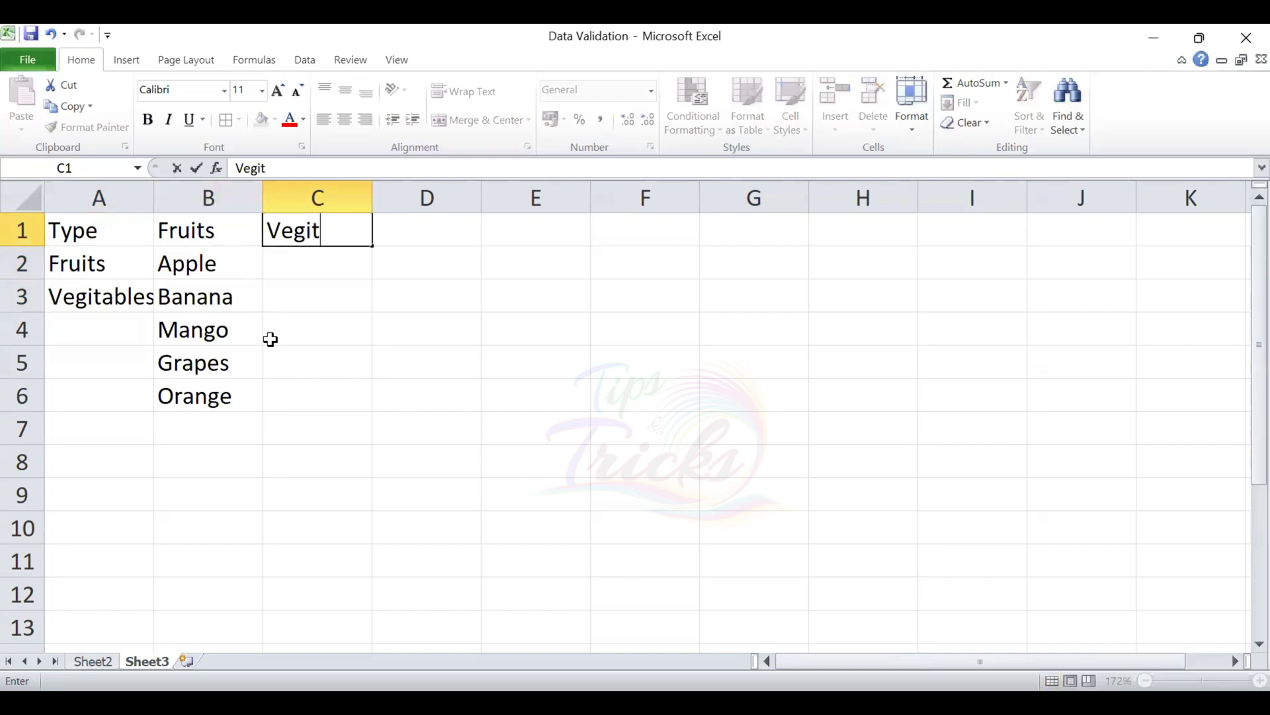
text(ables)
key(Return)
text(On)
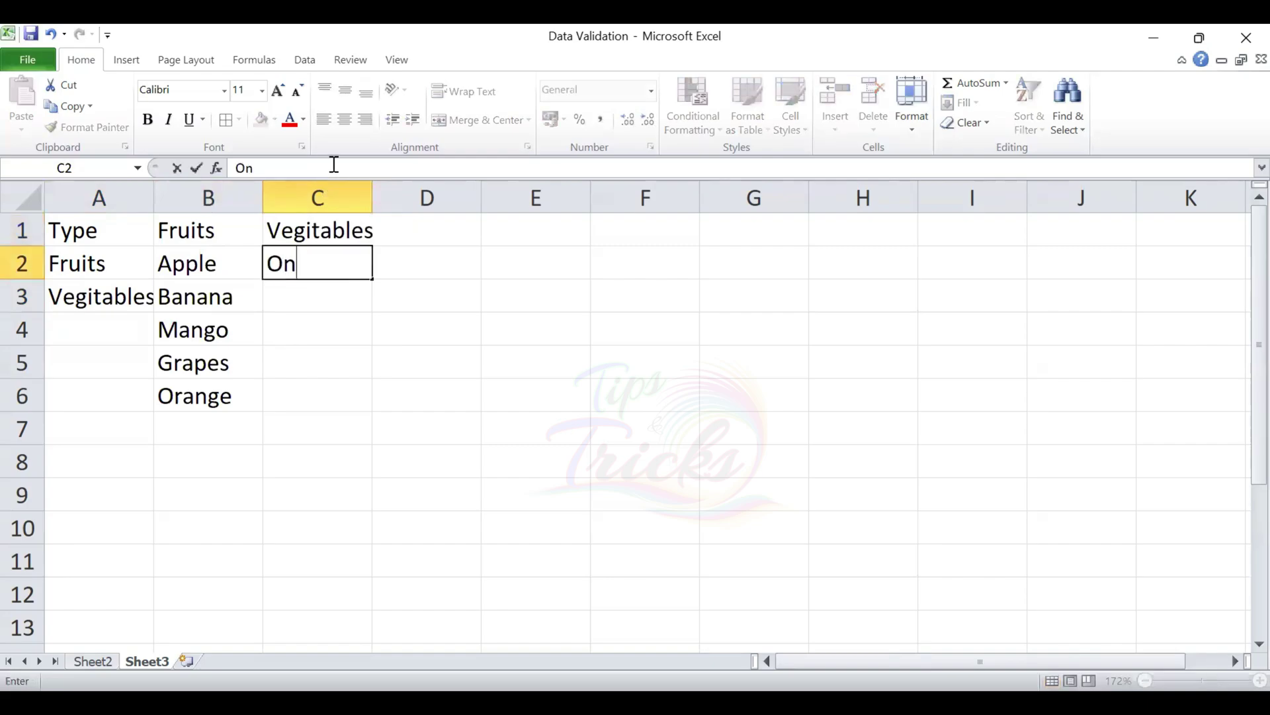
text(ions)
key(Return)
text(T)
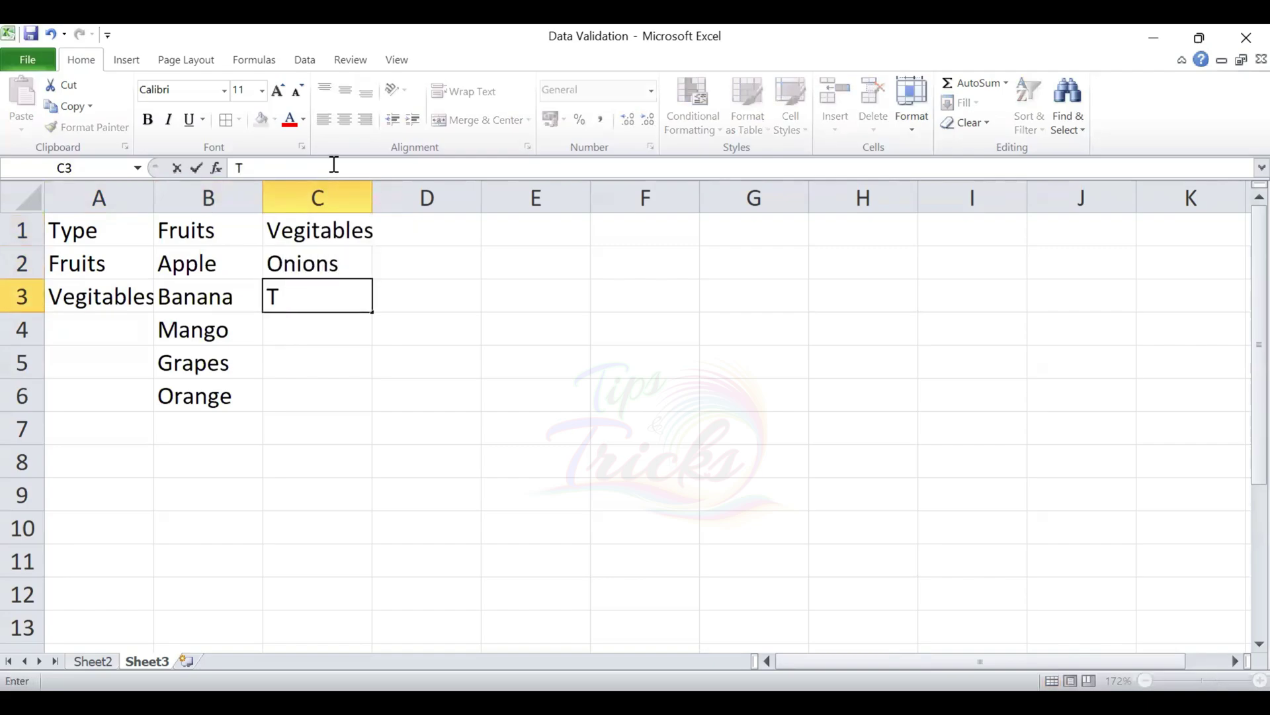
text(oma)
text(to)
key(Return)
text(P)
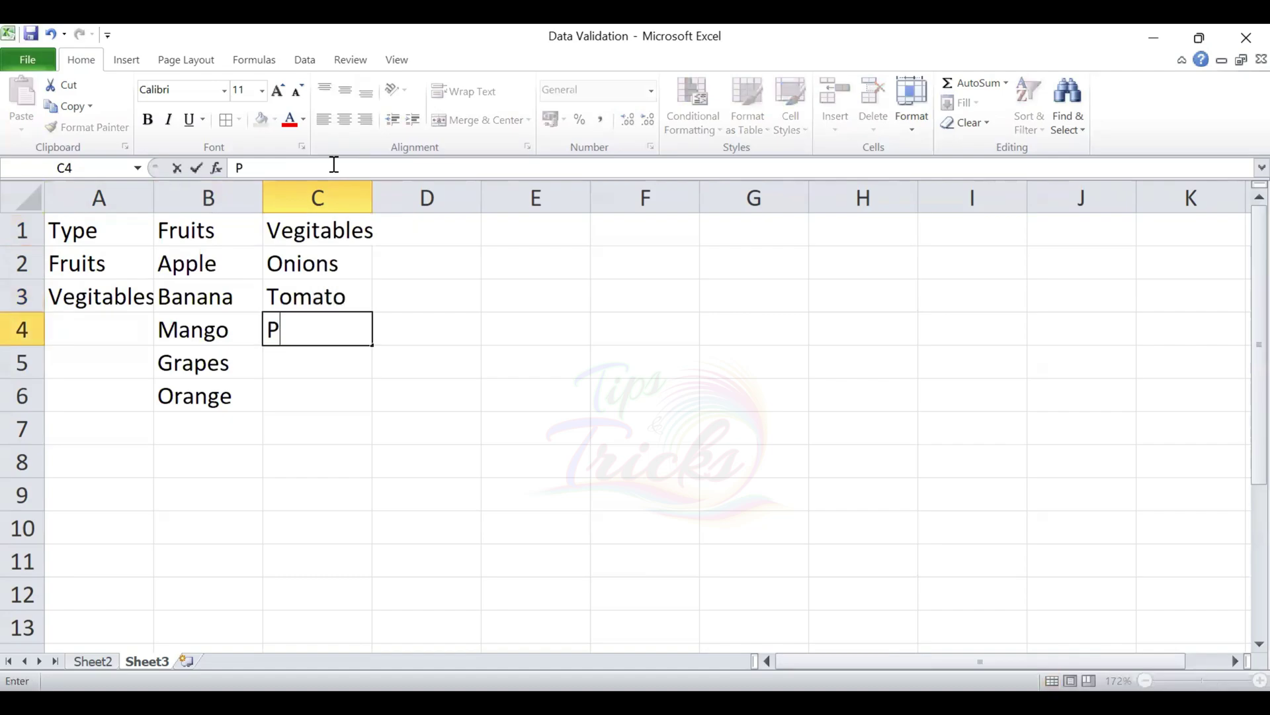
text(ota)
text(to)
key(Return)
text(C)
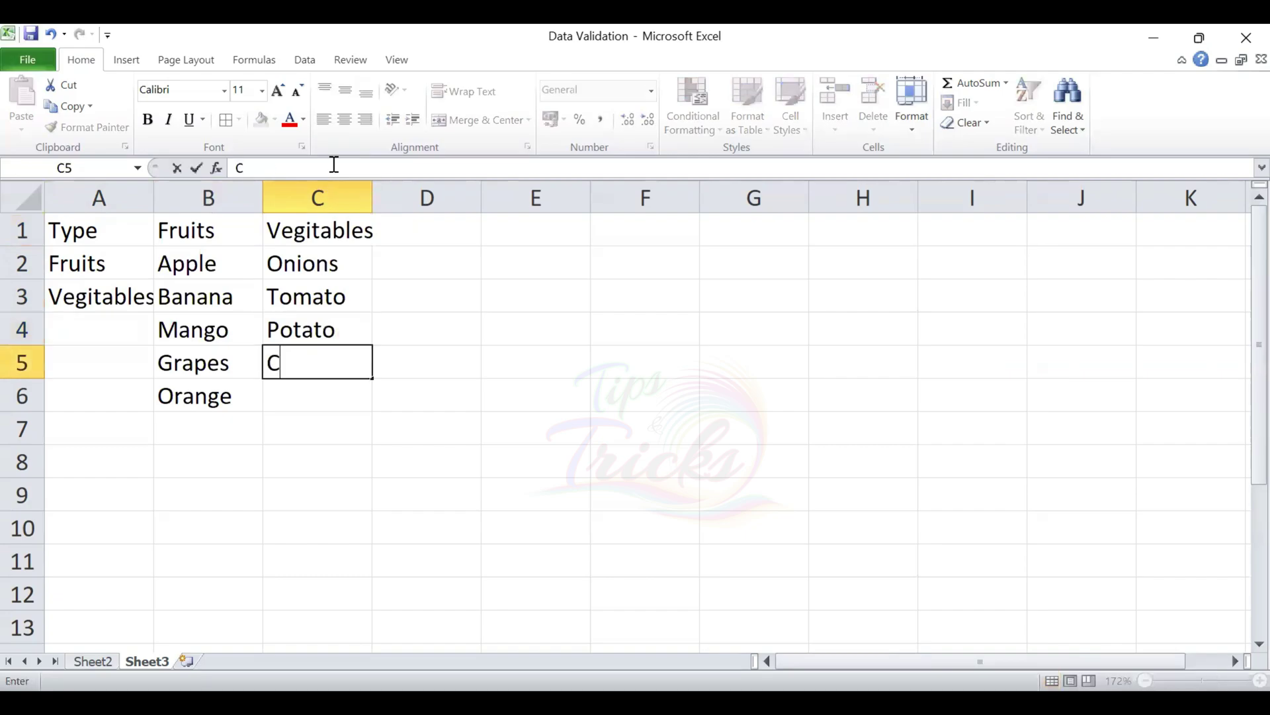
text(arrot)
key(Return)
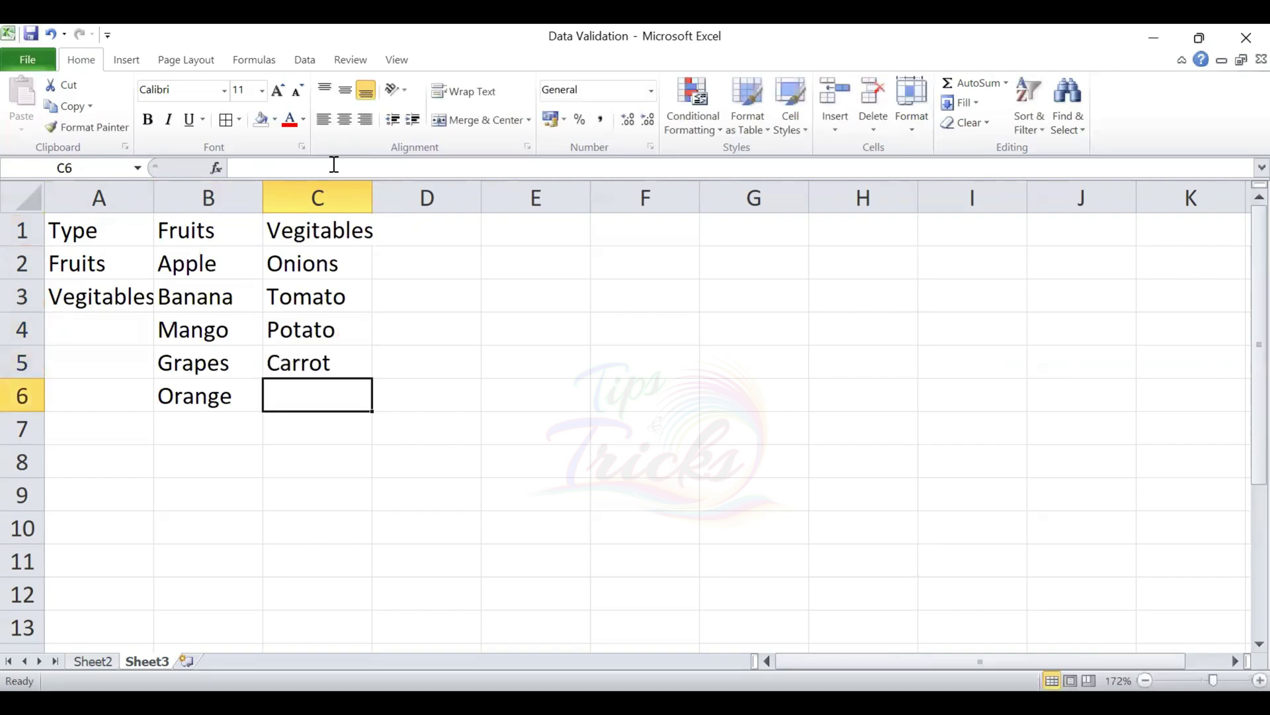
text(La)
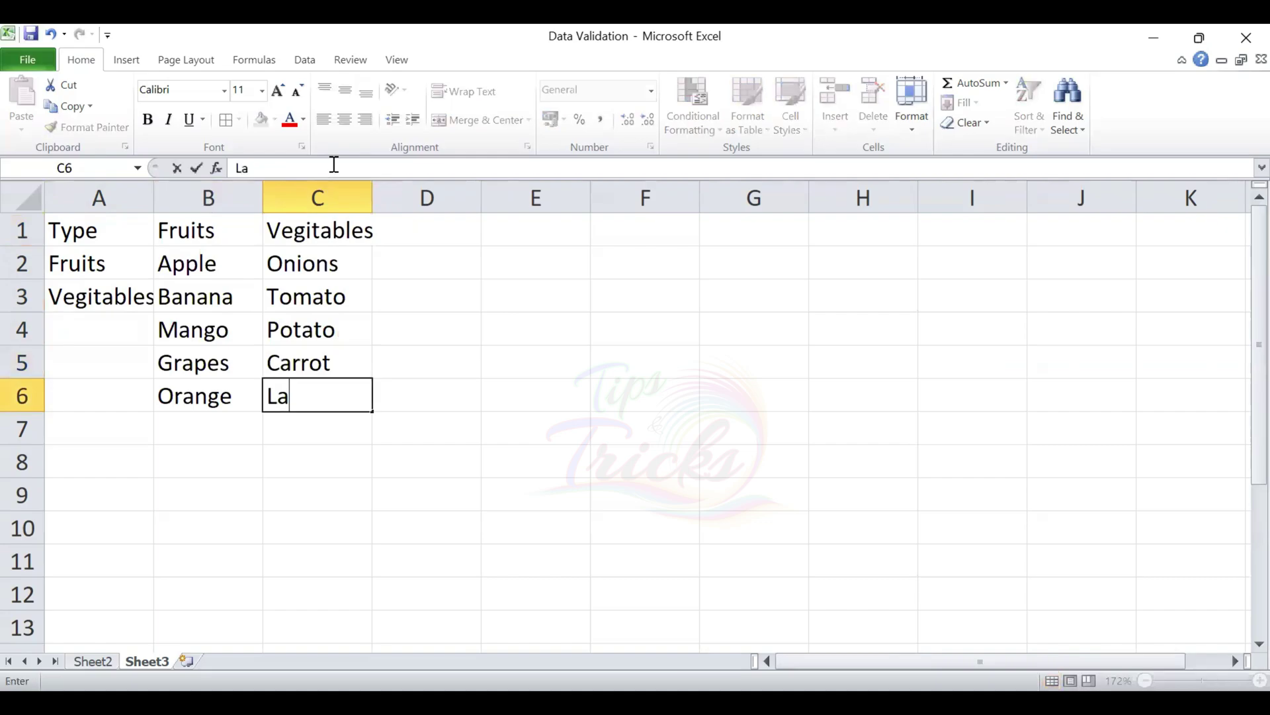
text(dy's )
text(Finder)
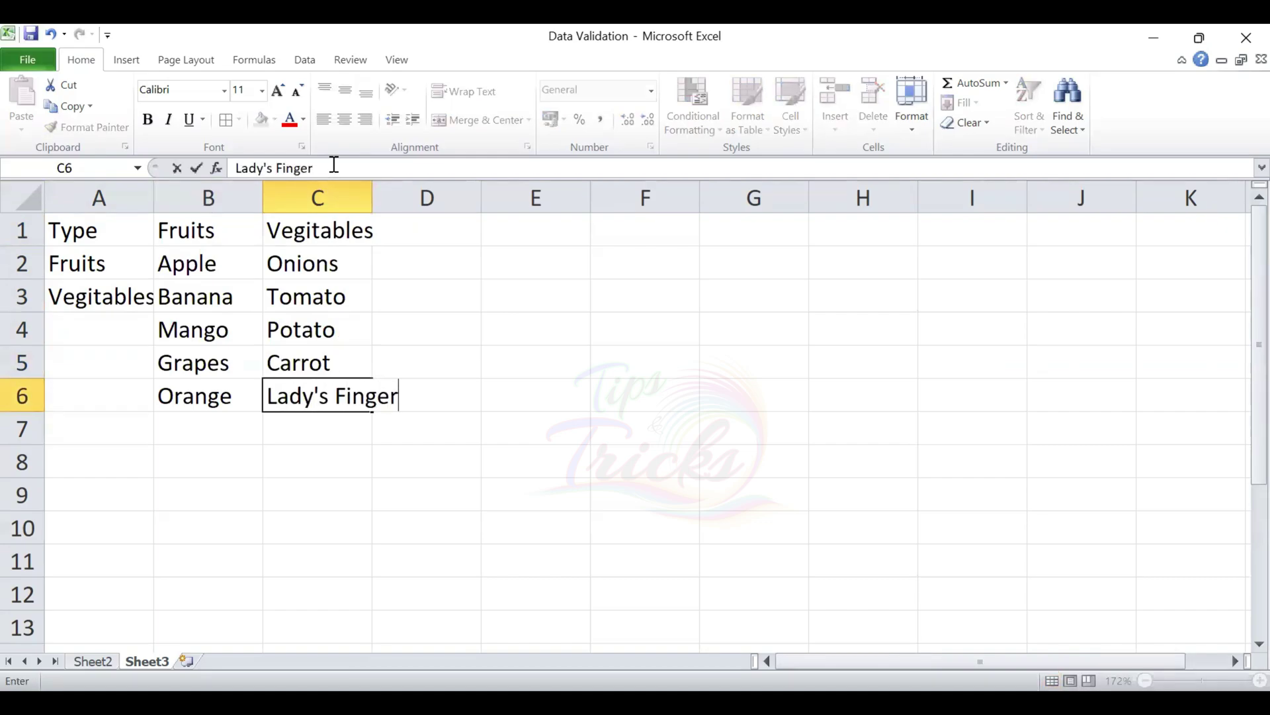
key(Return)
Step: AutoFit column A so Vegitables fits in its cell
click(114, 259)
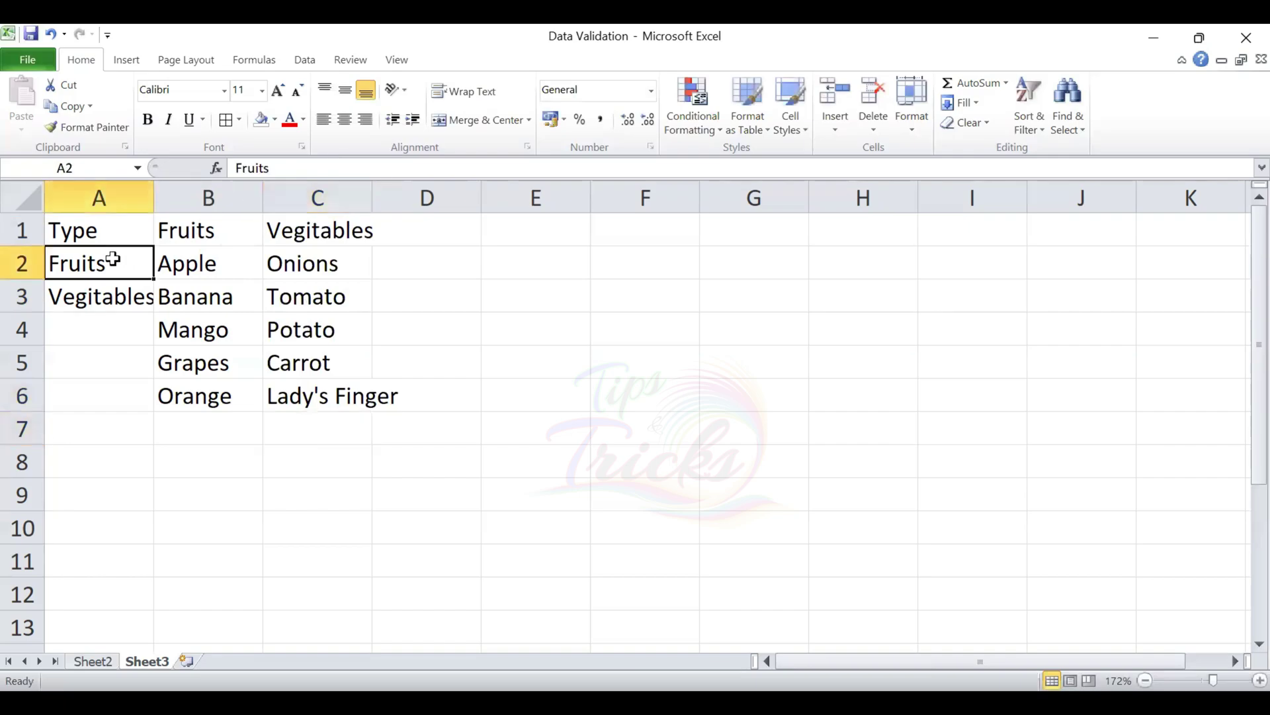
click(92, 221)
click(91, 263)
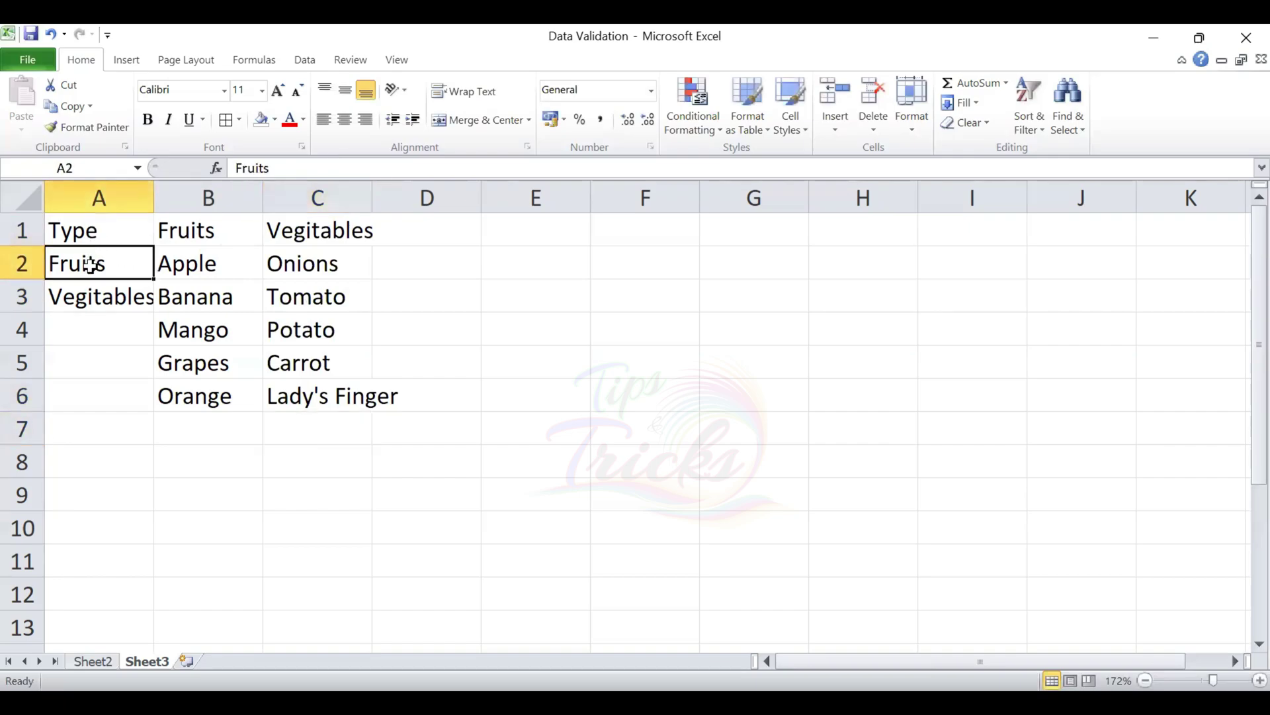
click(104, 296)
double_click(153, 198)
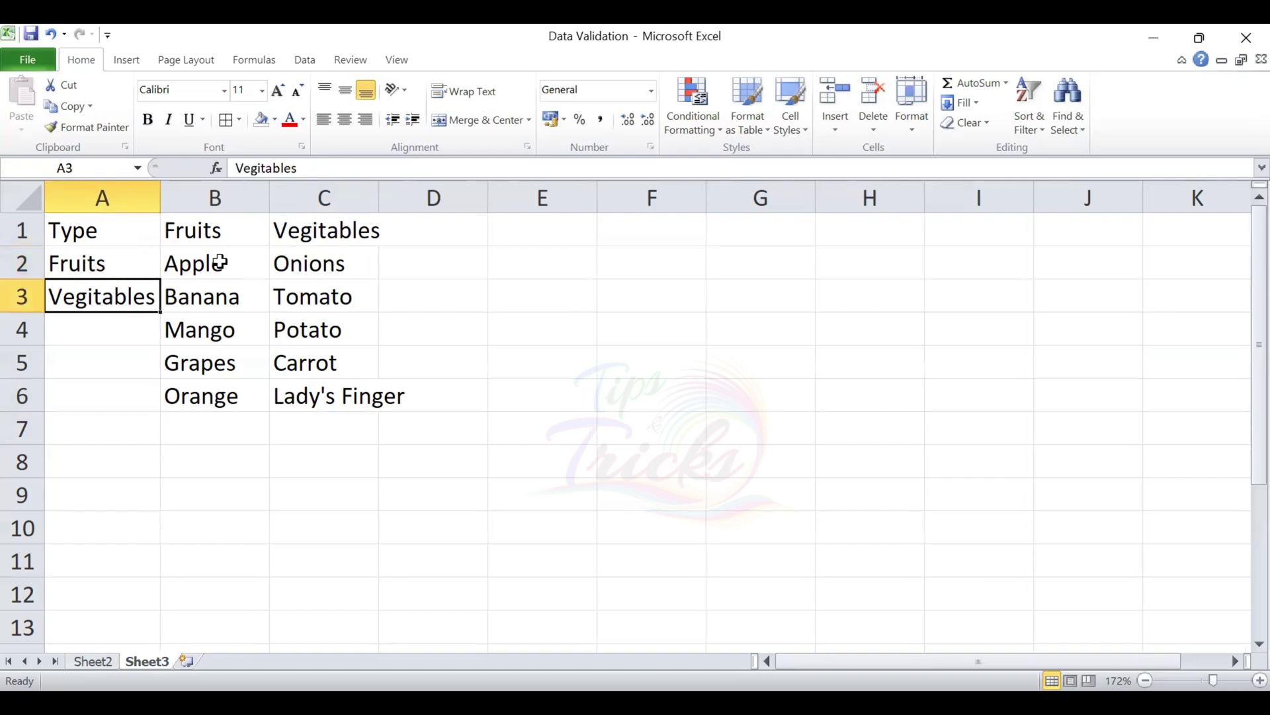
Step: AutoFit column C so Lady's Finger fits in its cell
click(233, 229)
drag(227, 260, 240, 389)
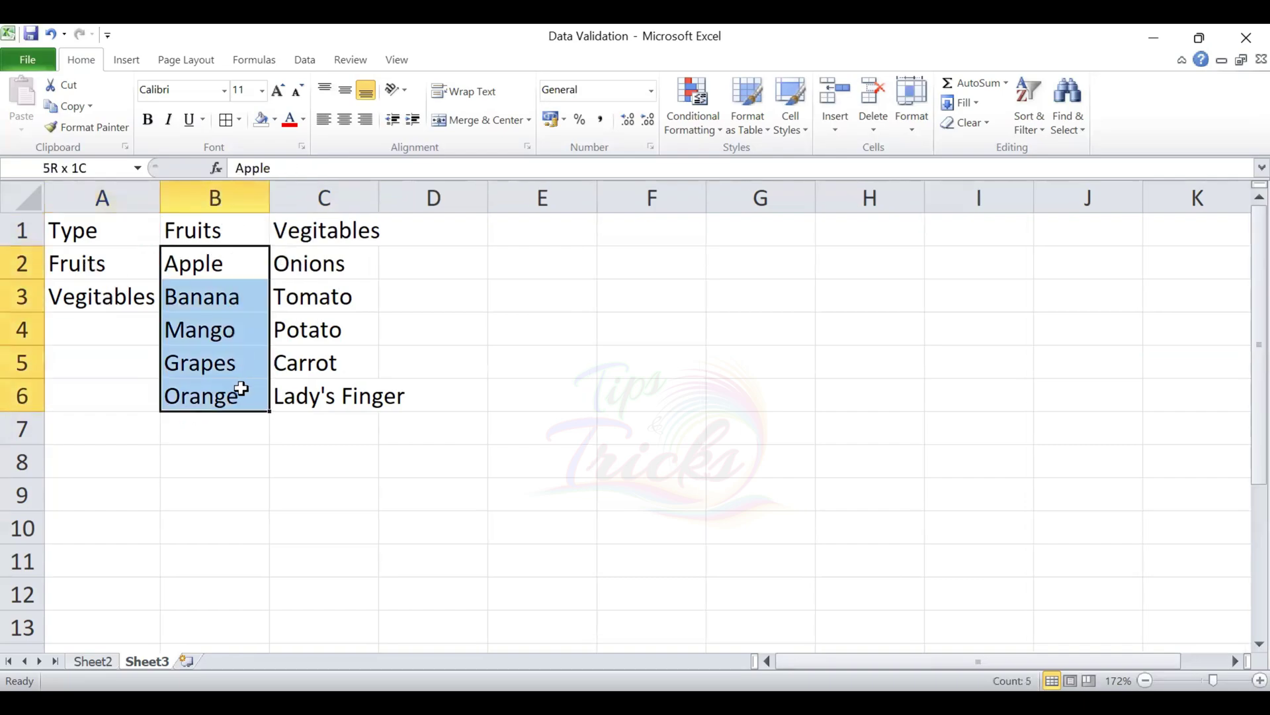
click(328, 237)
double_click(371, 200)
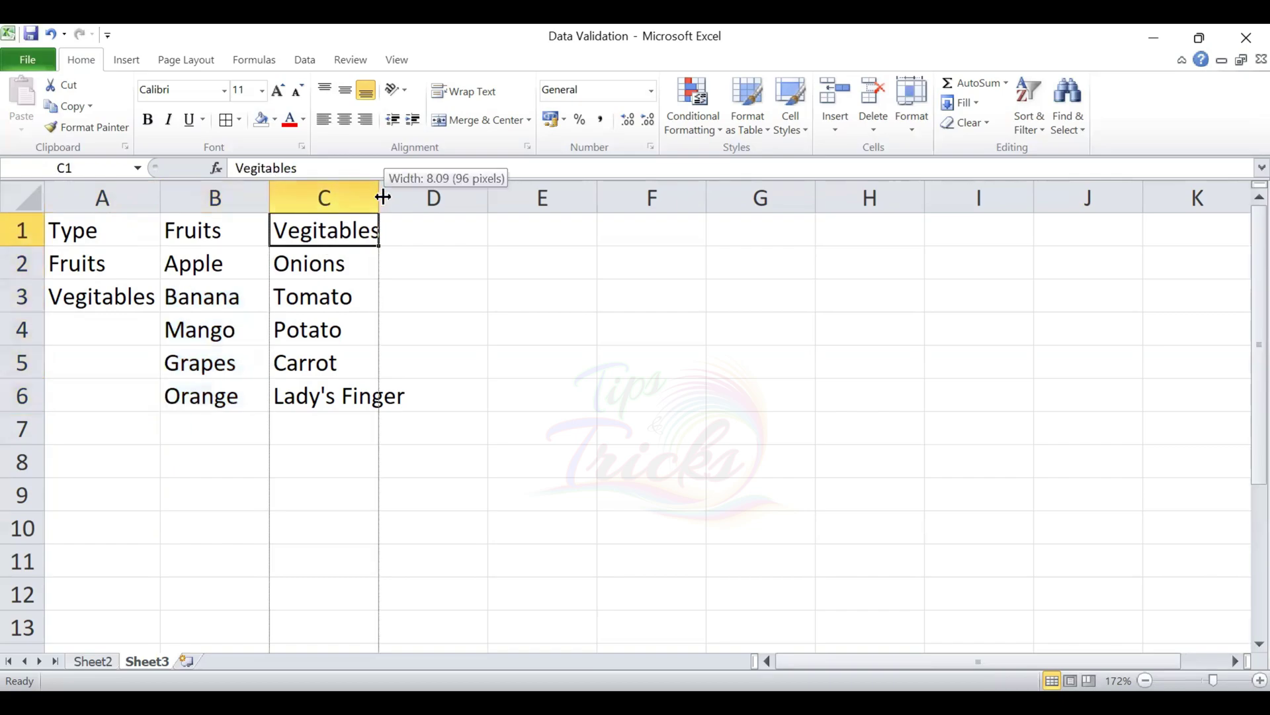
click(213, 255)
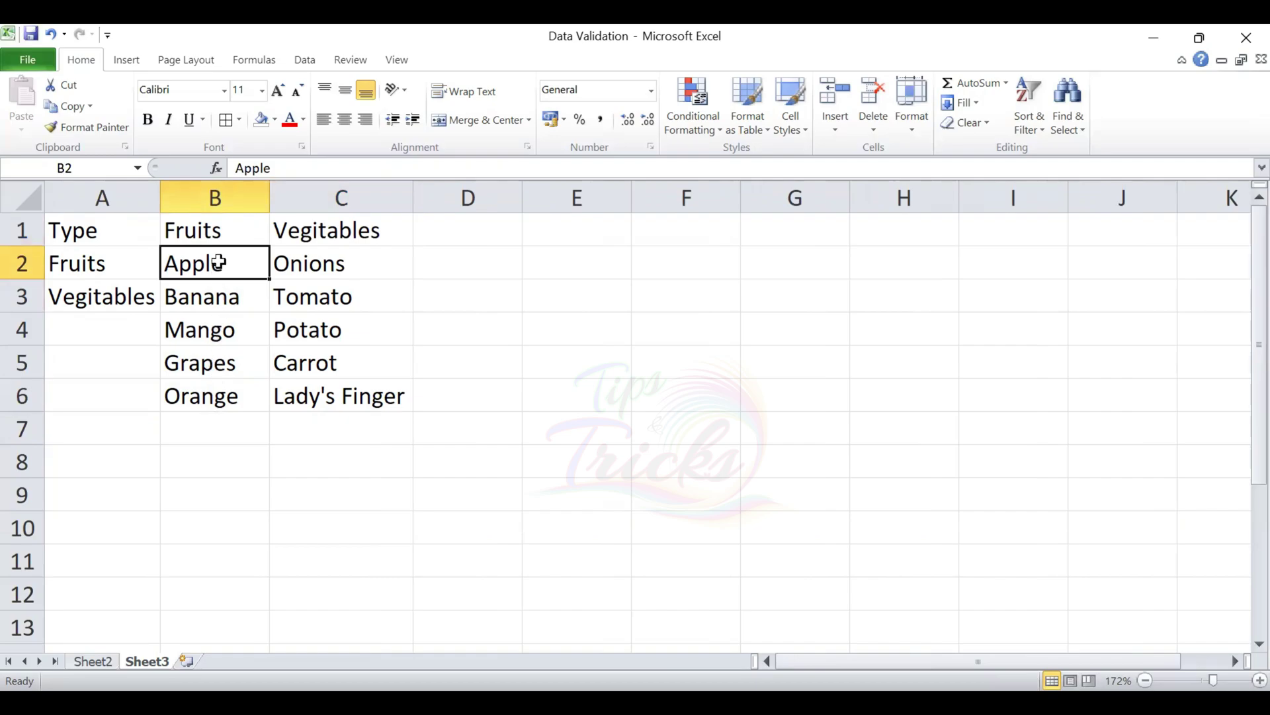
Step: Name B2:B6 'Fruits' in the Name Box, then select the vegetable entries C2:C6
drag(219, 263, 218, 391)
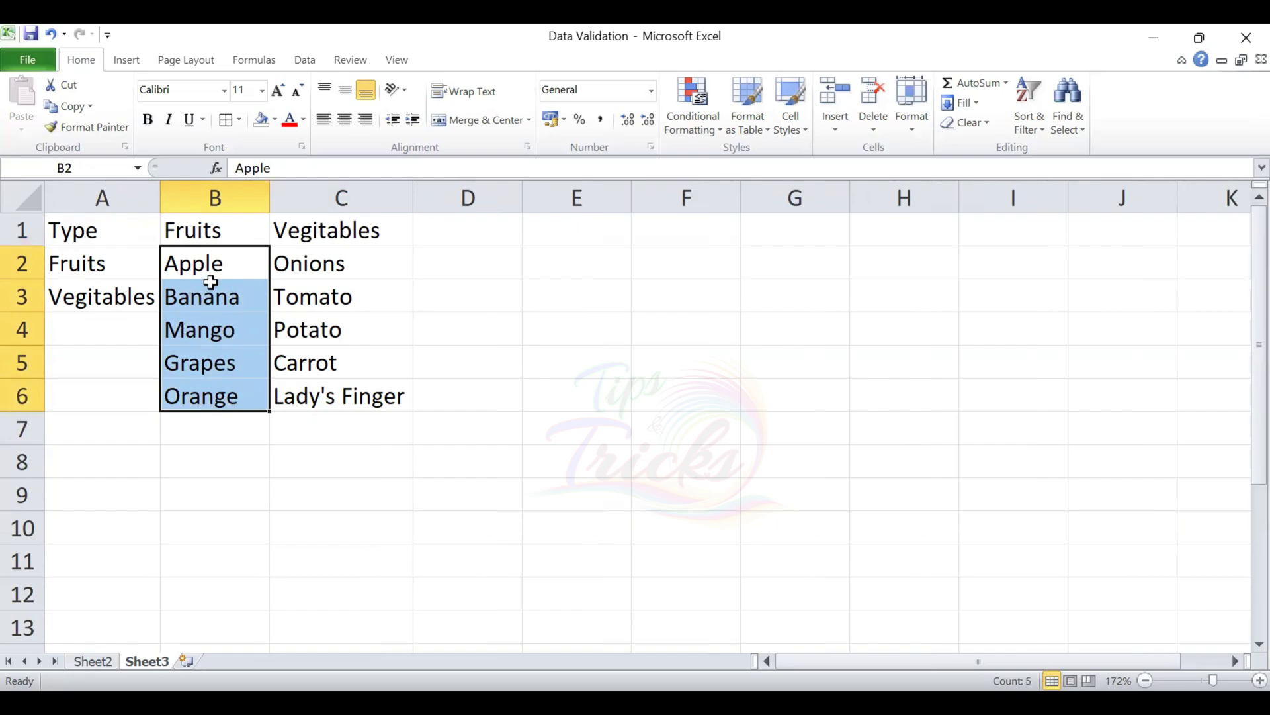
click(80, 169)
text(Fruits)
key(Return)
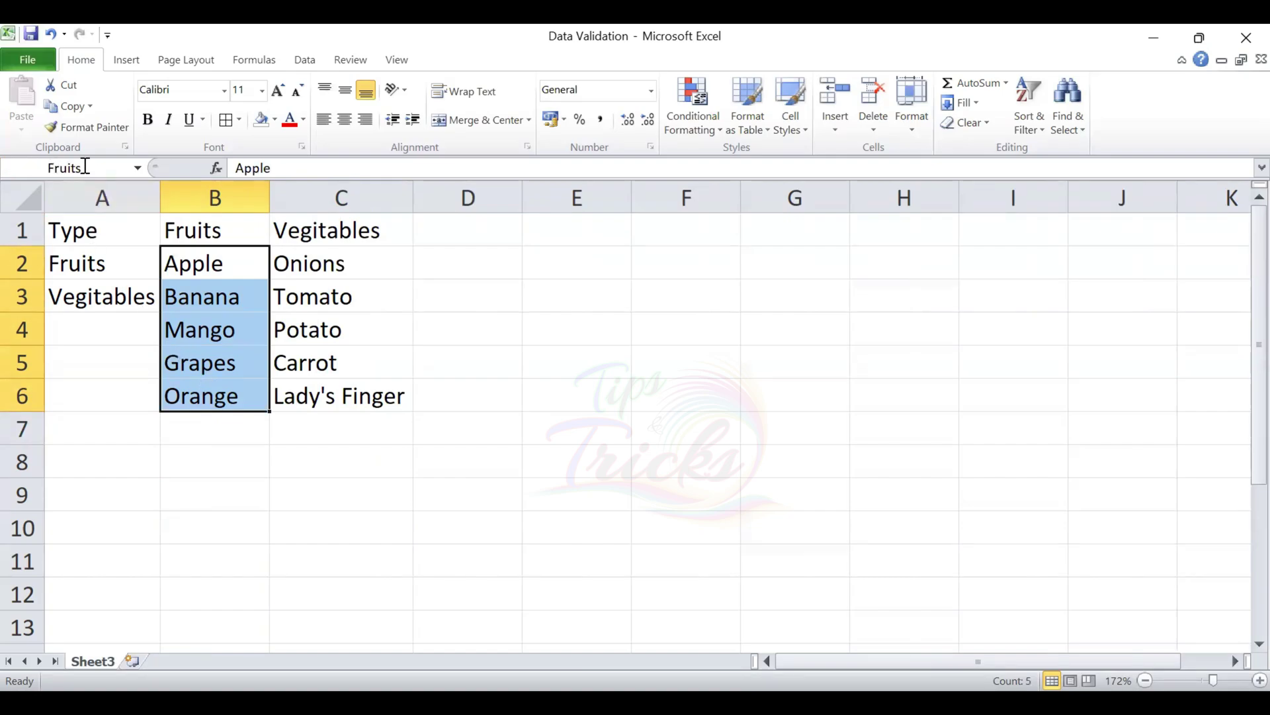
click(345, 266)
drag(345, 266, 341, 393)
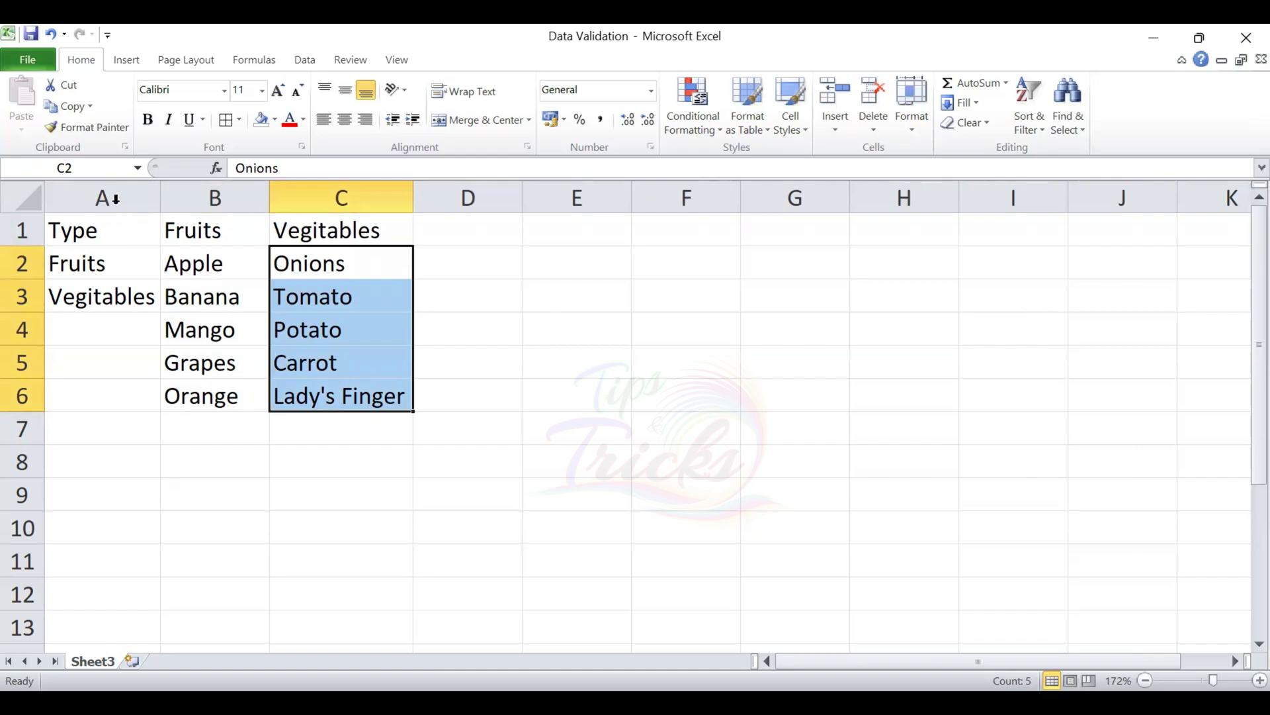
Step: Name the selected C2:C6 range 'Vegitables' in the Name Box, then select cell E2
click(75, 162)
text(Vegit)
text(alves)
key(Return)
click(564, 364)
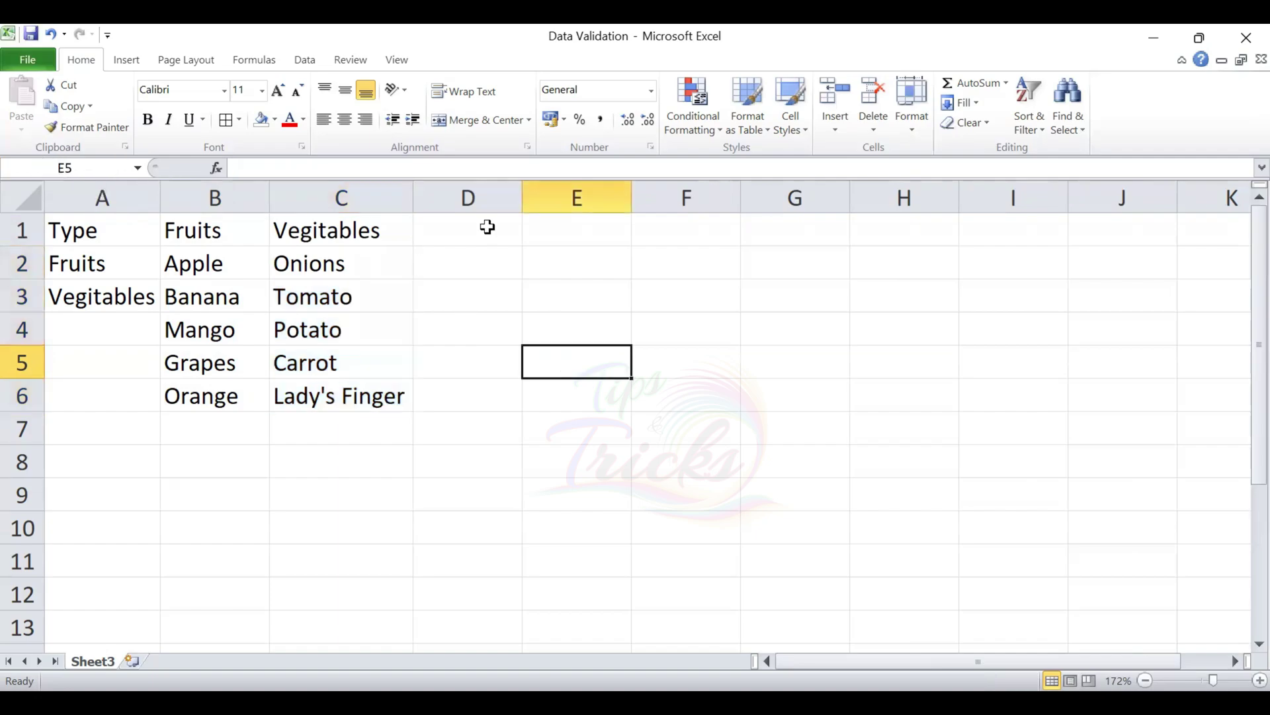
click(572, 272)
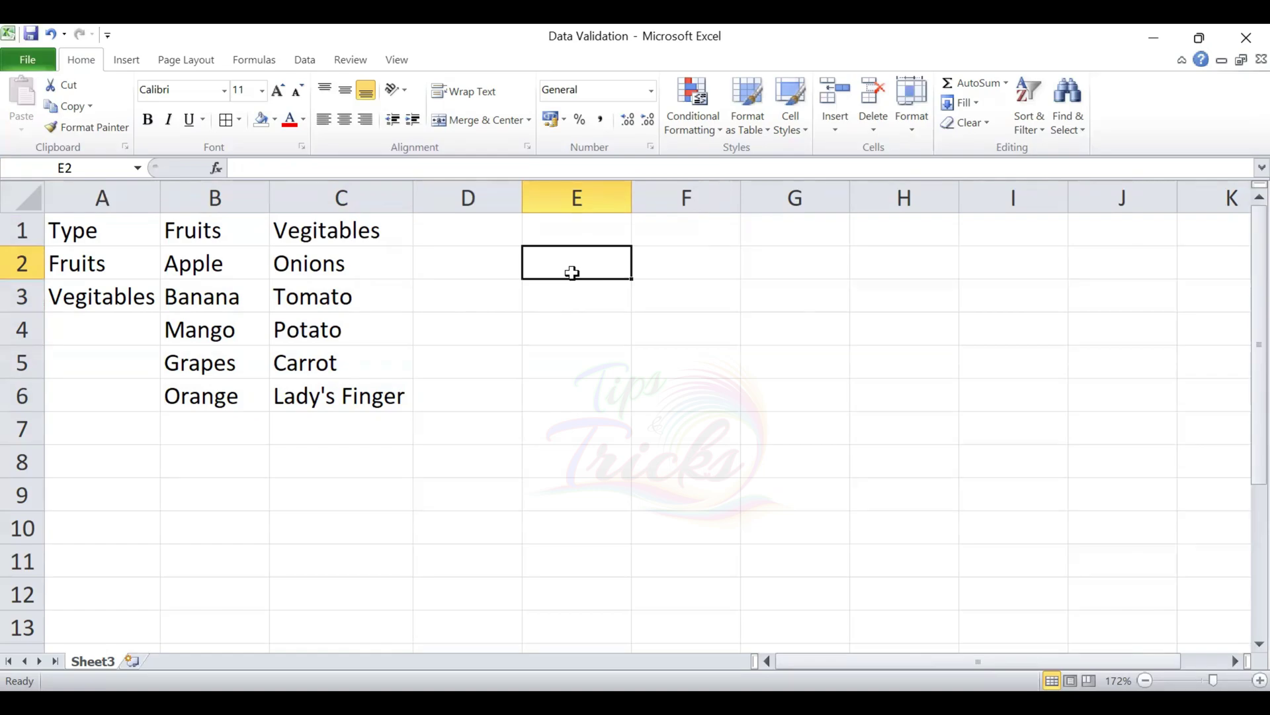
Step: Enter the headers S.No, Items and Names in E2, F2 and G2
text(S.o)
key(BackSpace)
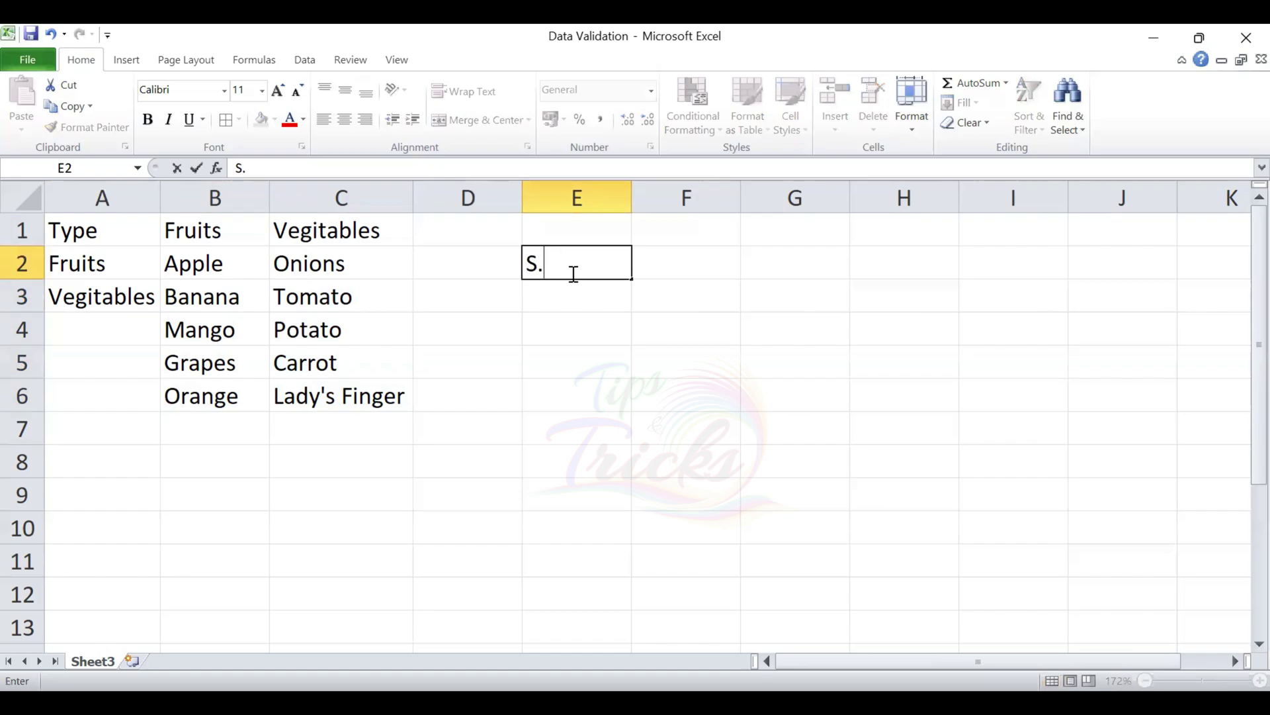
text(No)
key(Tab)
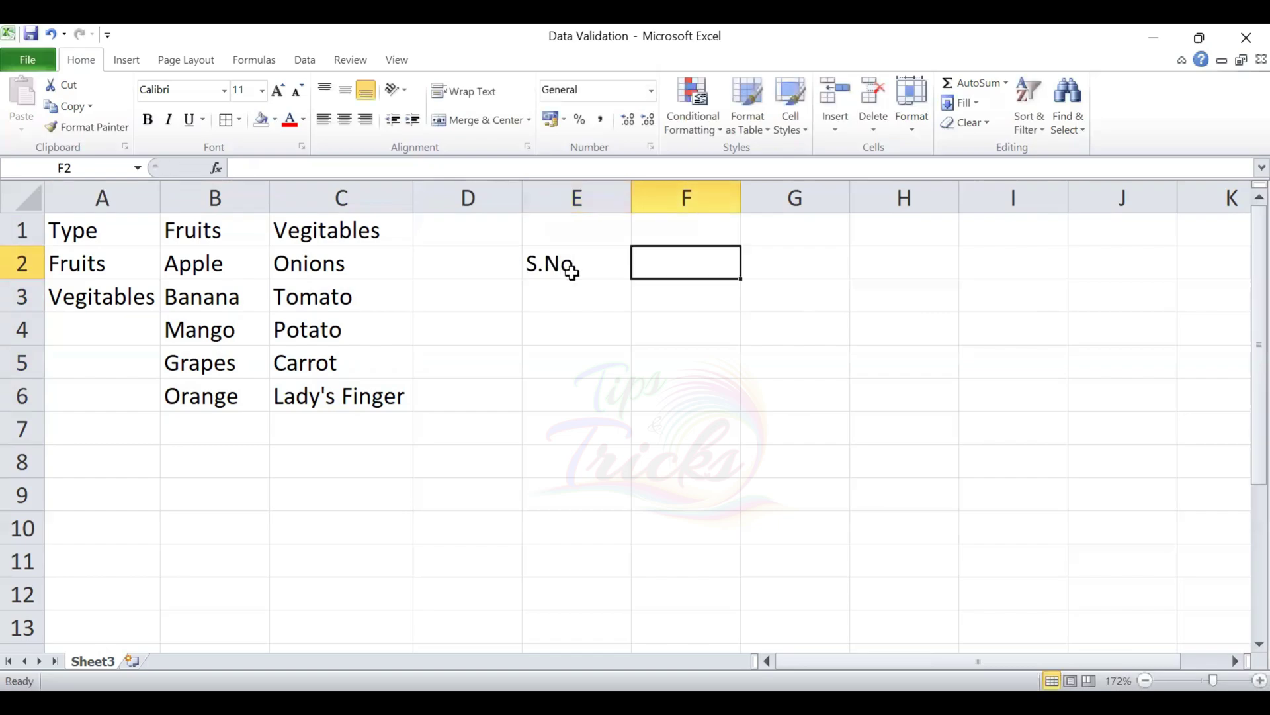
text(Items)
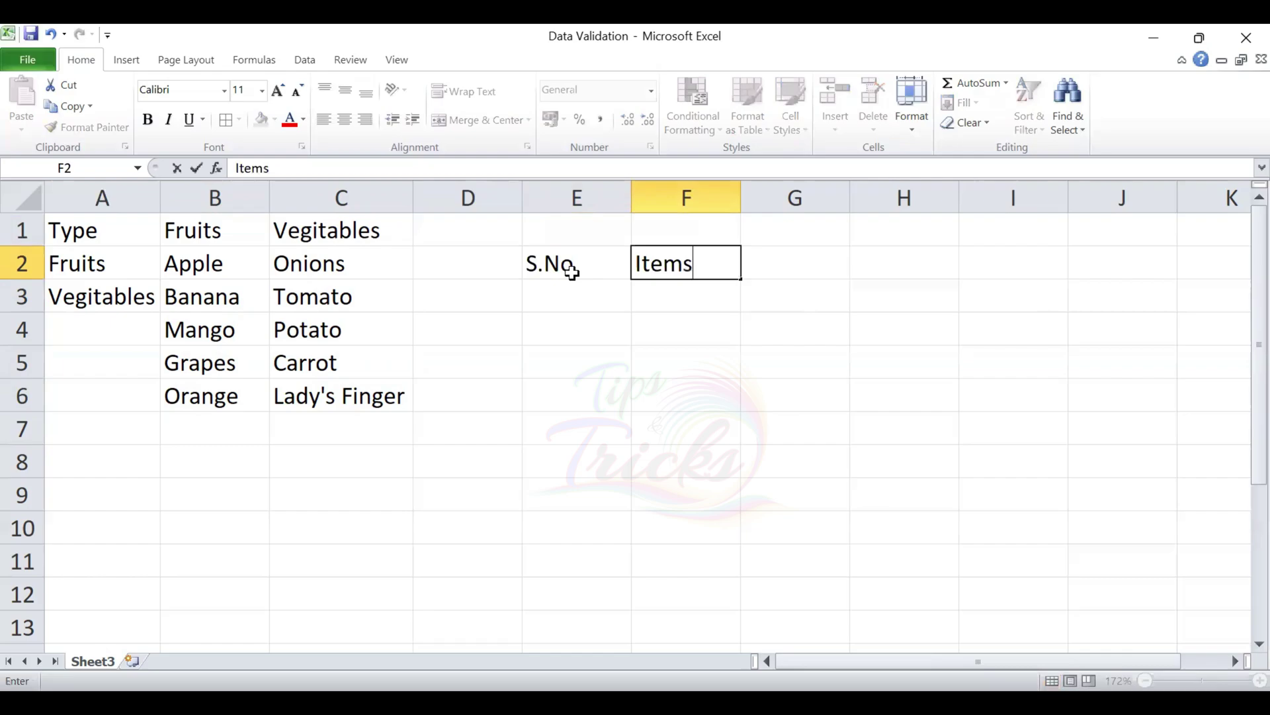
key(Tab)
text(Na)
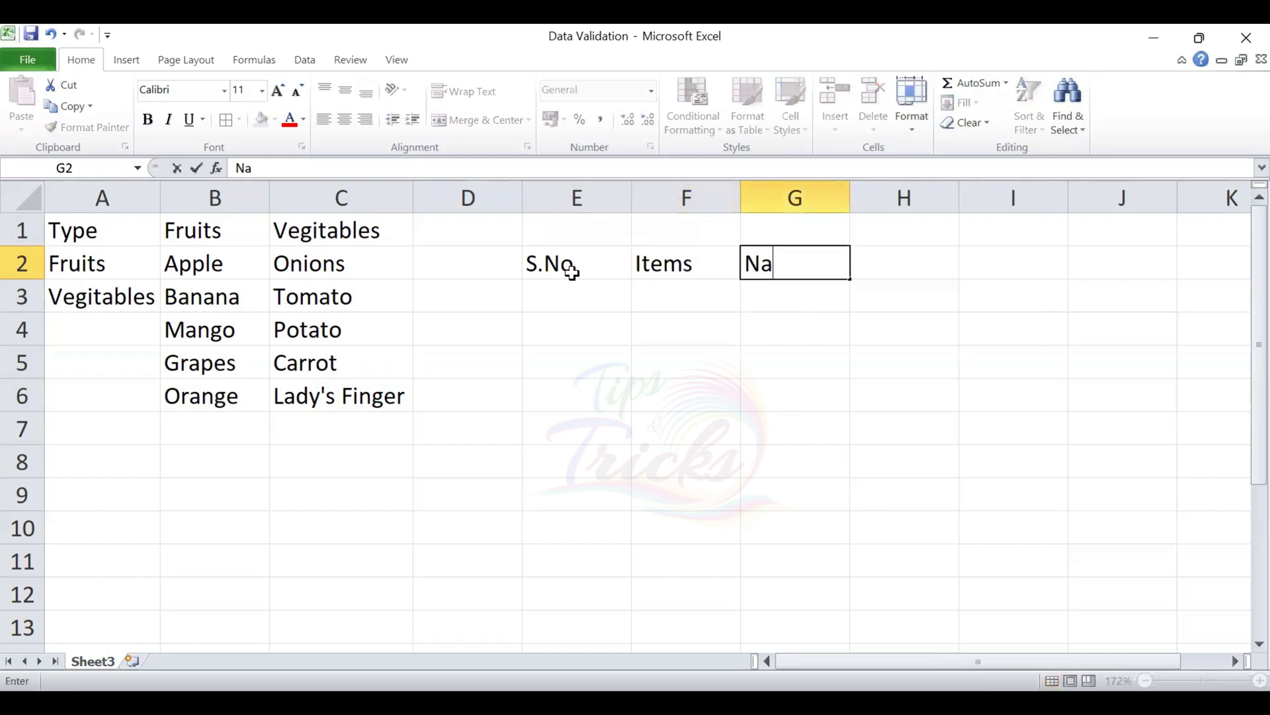
text(mes)
key(Return)
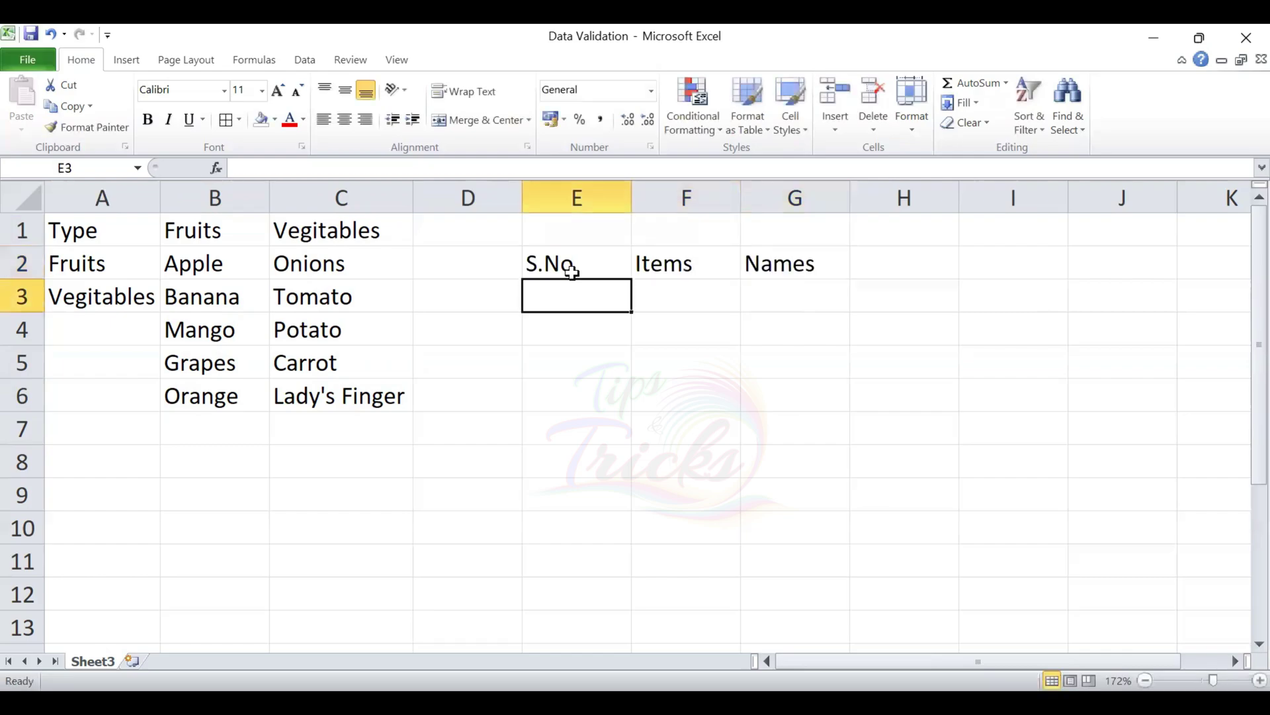
Step: Number the S.No column 1 to 4 in E3:E6
text(1)
key(Return)
text(2)
key(Return)
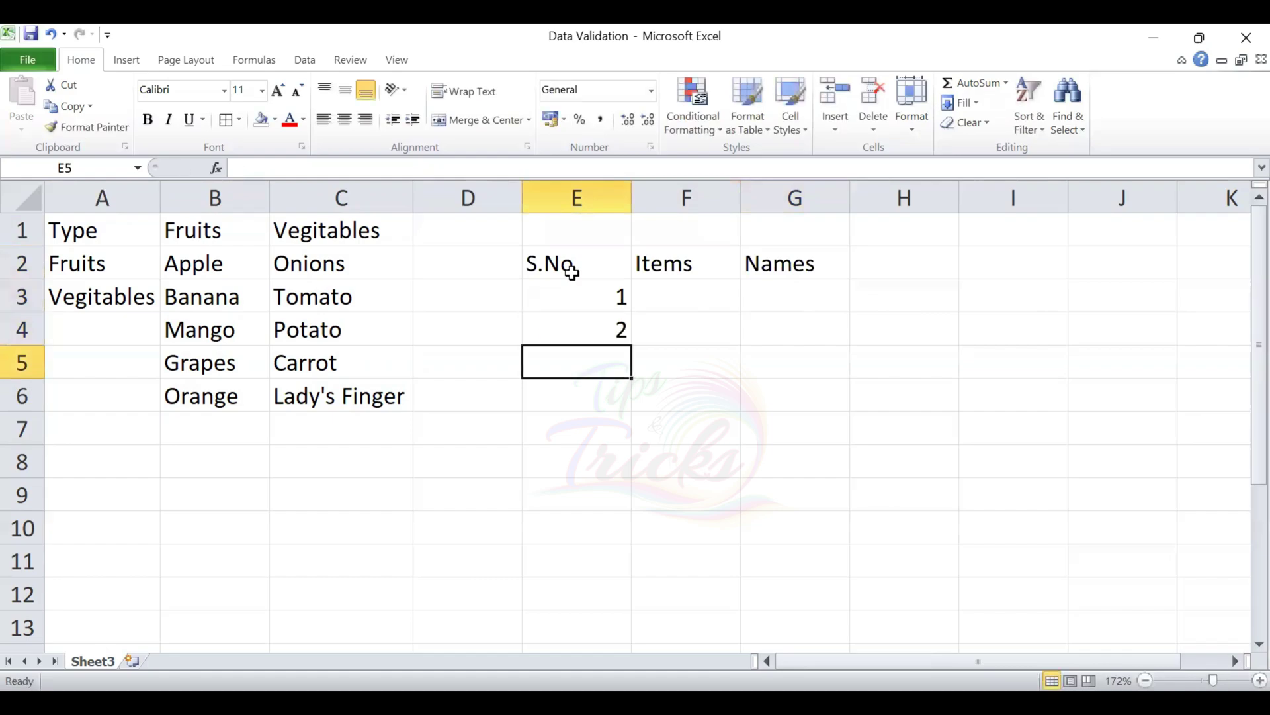
text(3)
key(Return)
text(4)
key(Return)
Step: Enter serial number 5 in E7 and return to the Items column
text(5)
key(Return)
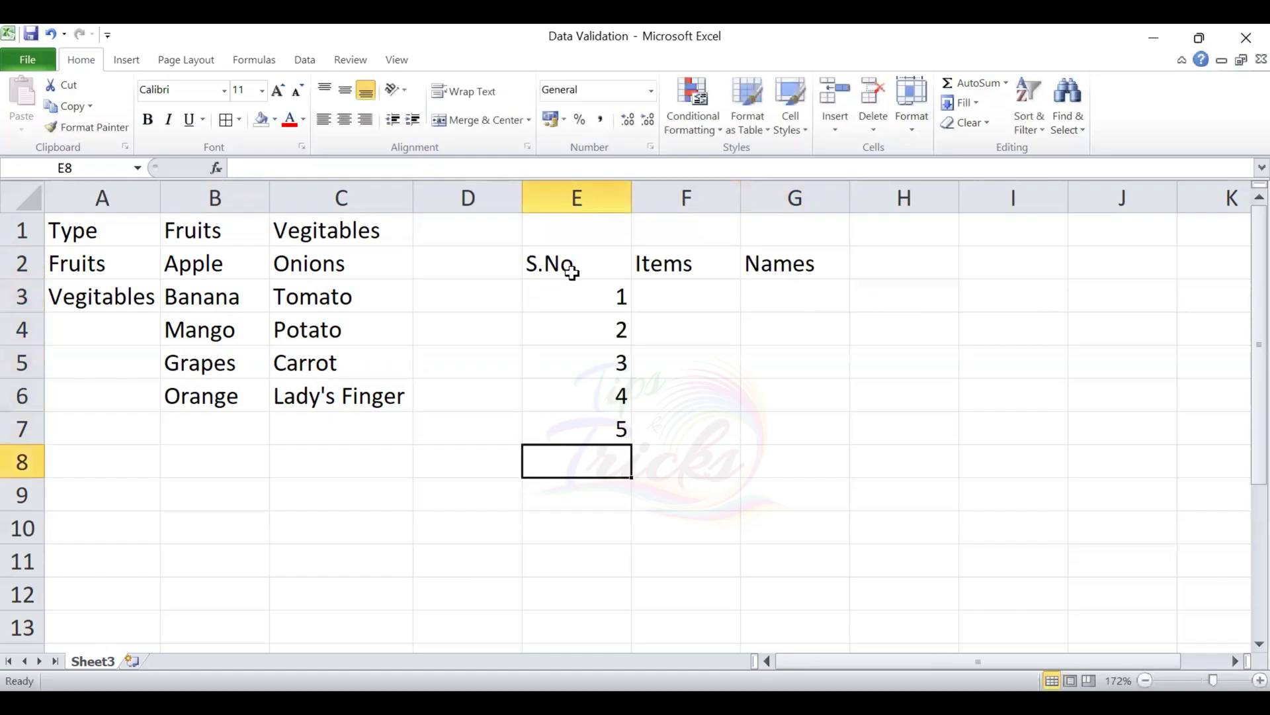
key(Up)
key(Up)
key(Up)
key(Up)
key(Right)
Step: Select the Items cells F3:F7 and open the Data Validation options on the Data tab
click(797, 301)
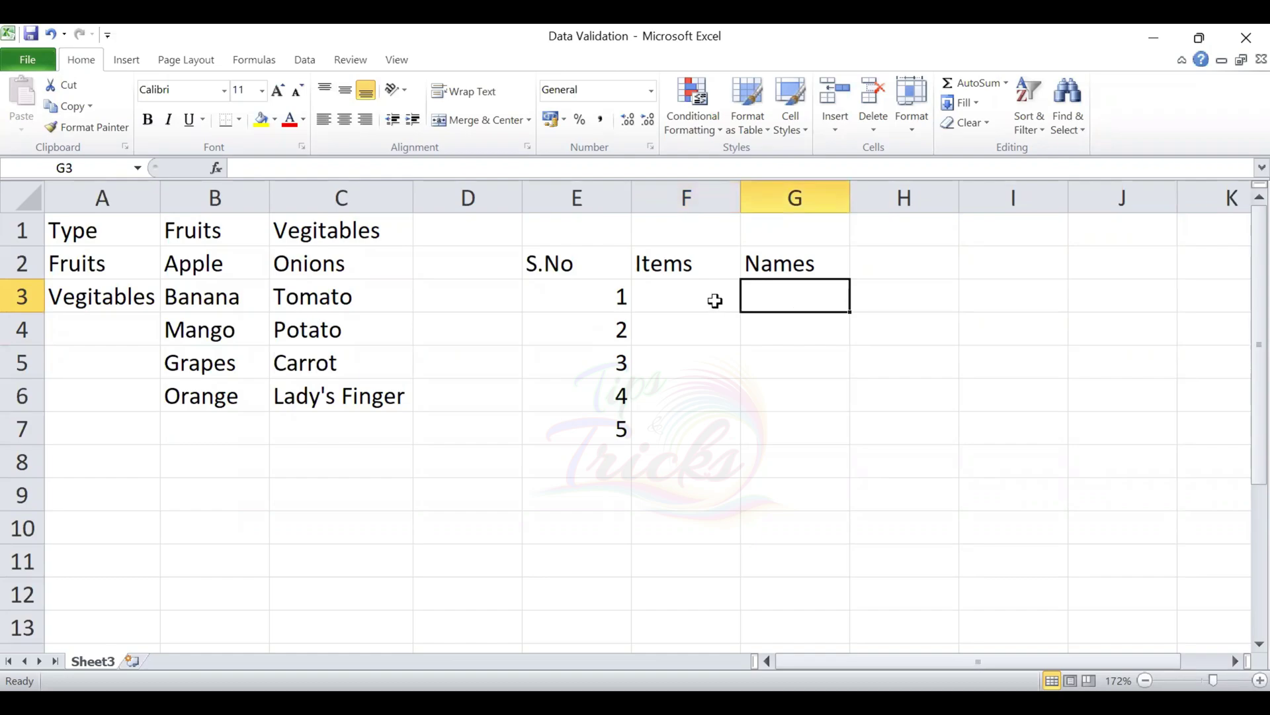
click(714, 301)
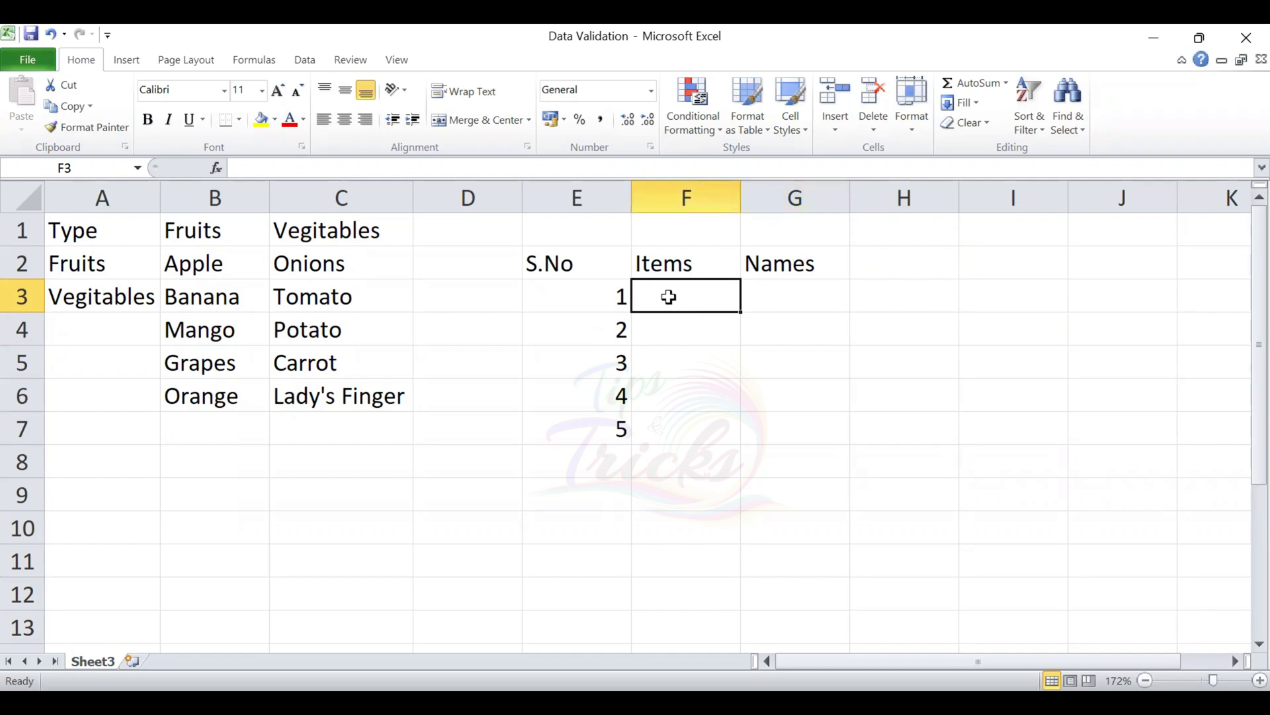
drag(668, 298, 668, 432)
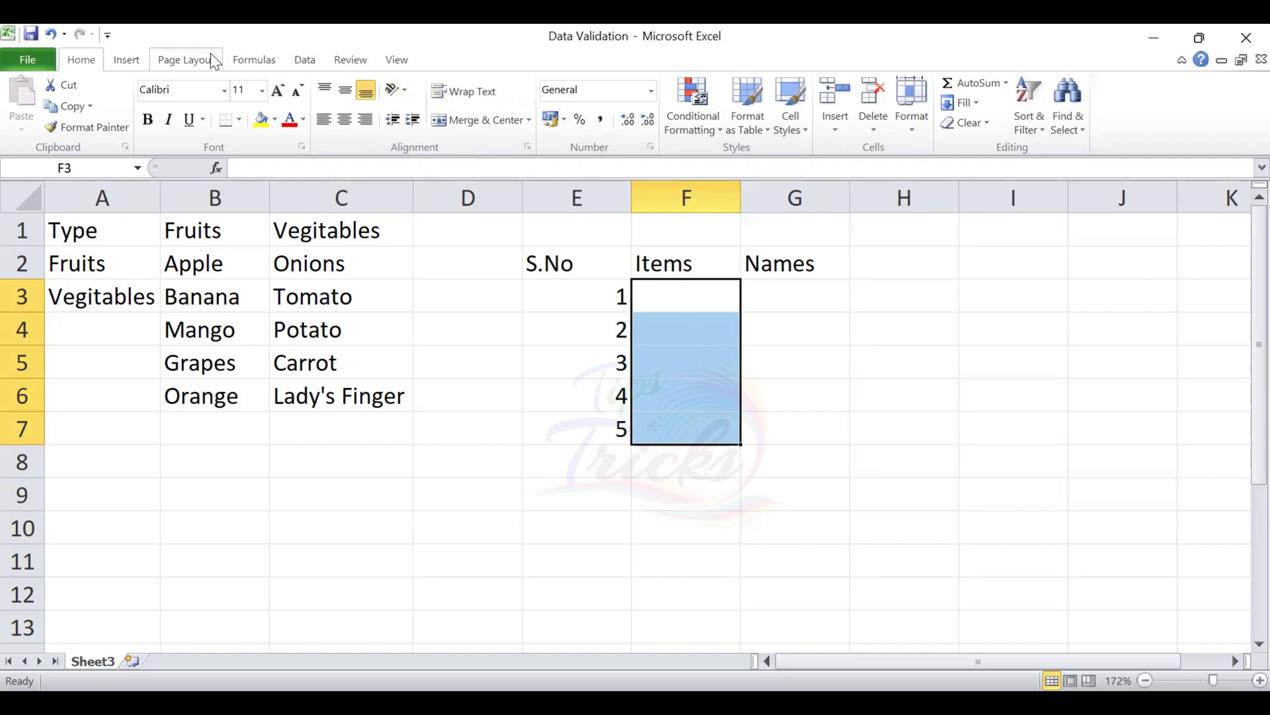
click(305, 60)
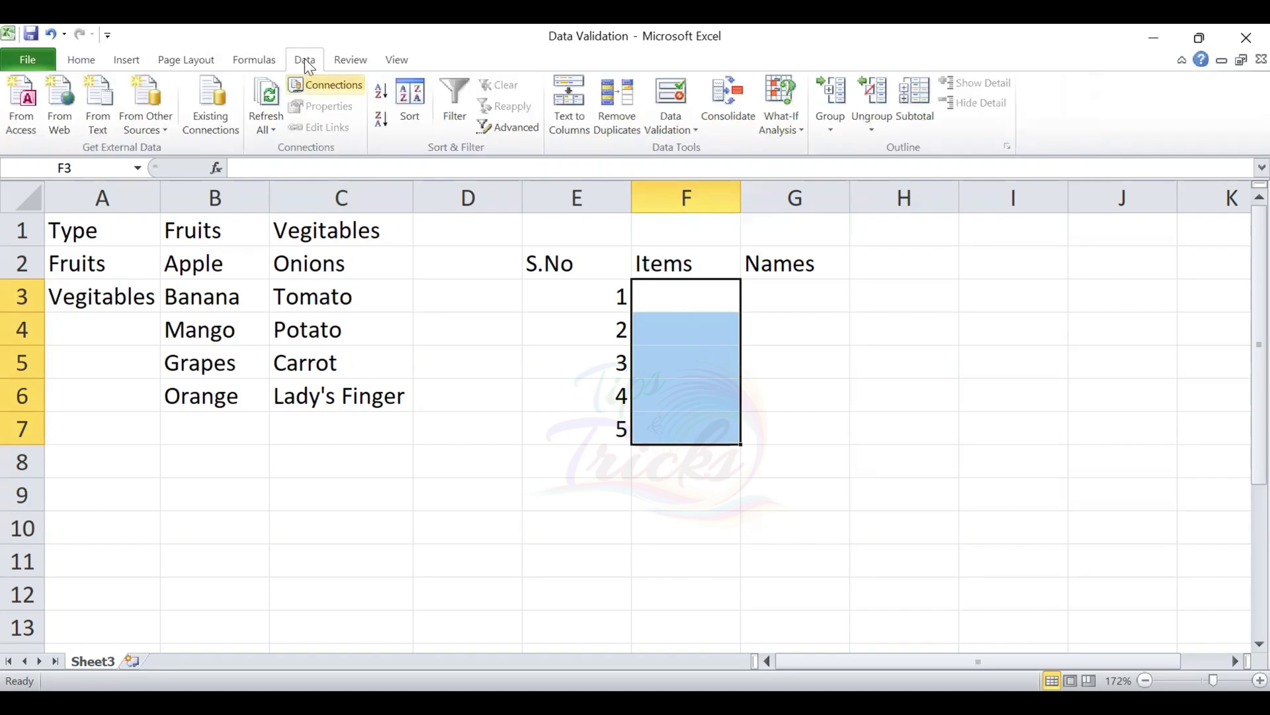
click(681, 129)
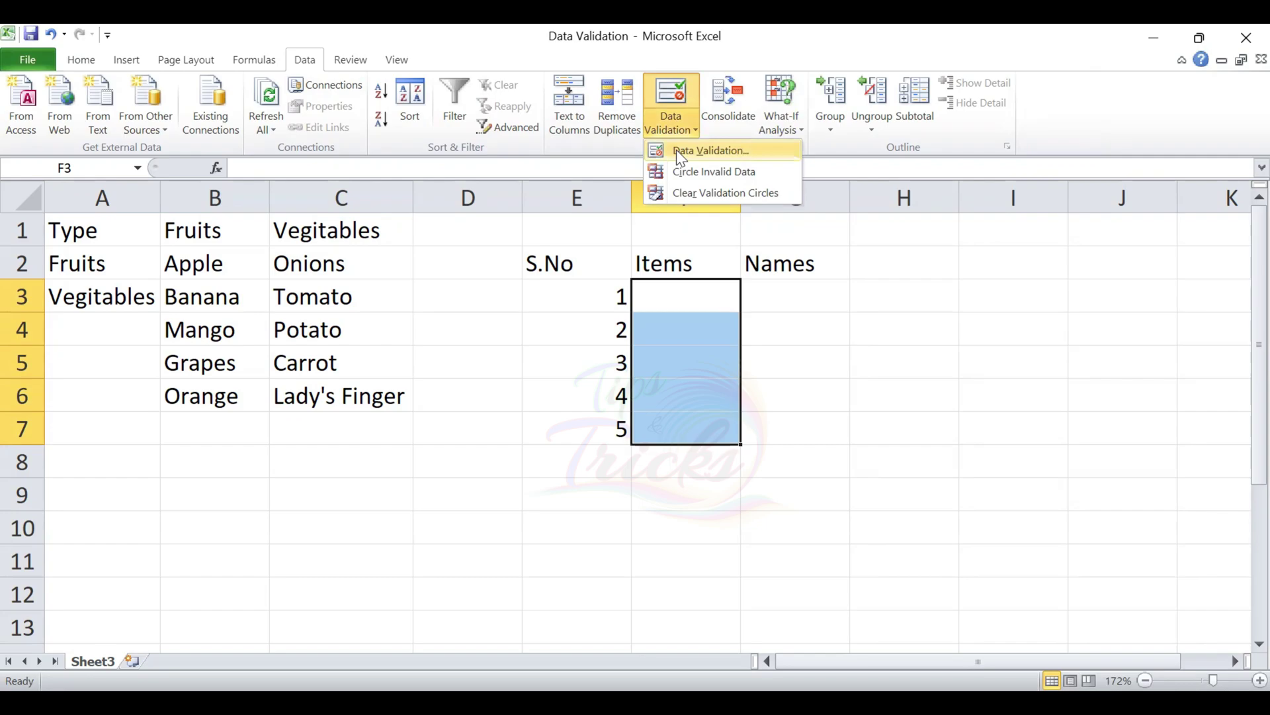
Step: Set F3:F7 validation to Allow List with Source =$A$2:$A$3 and confirm
click(678, 150)
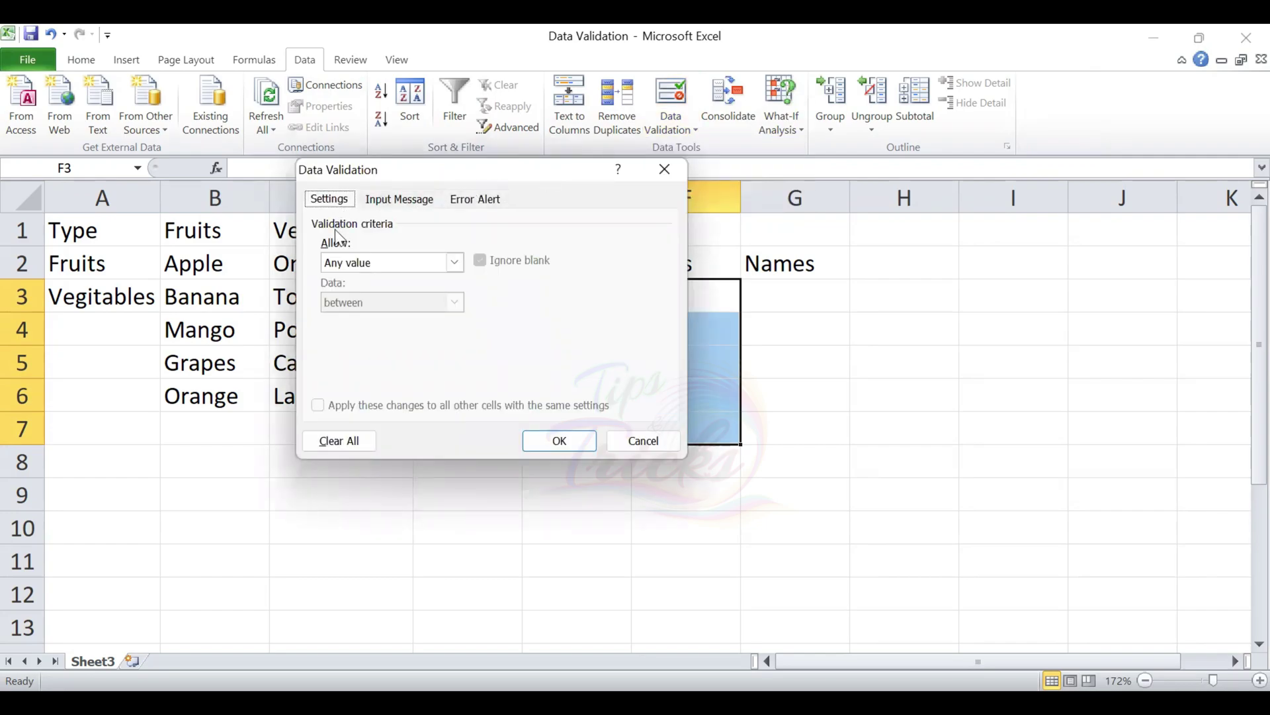
click(456, 272)
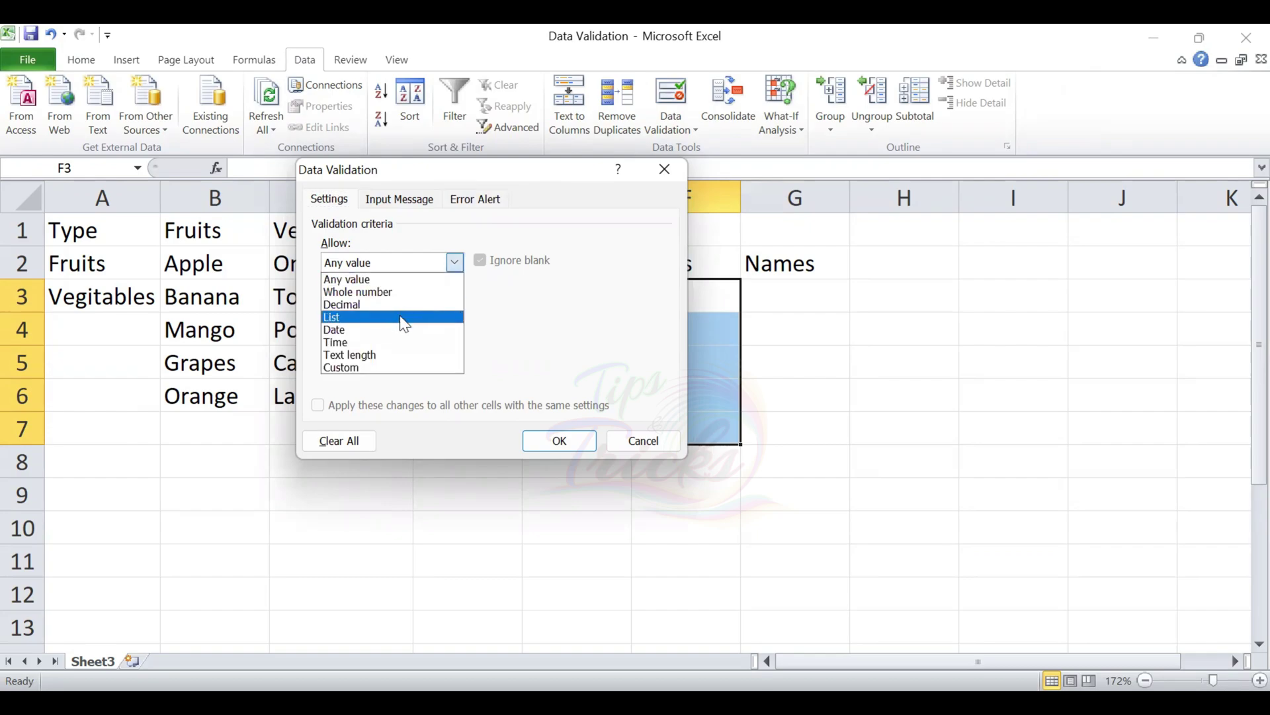
click(404, 318)
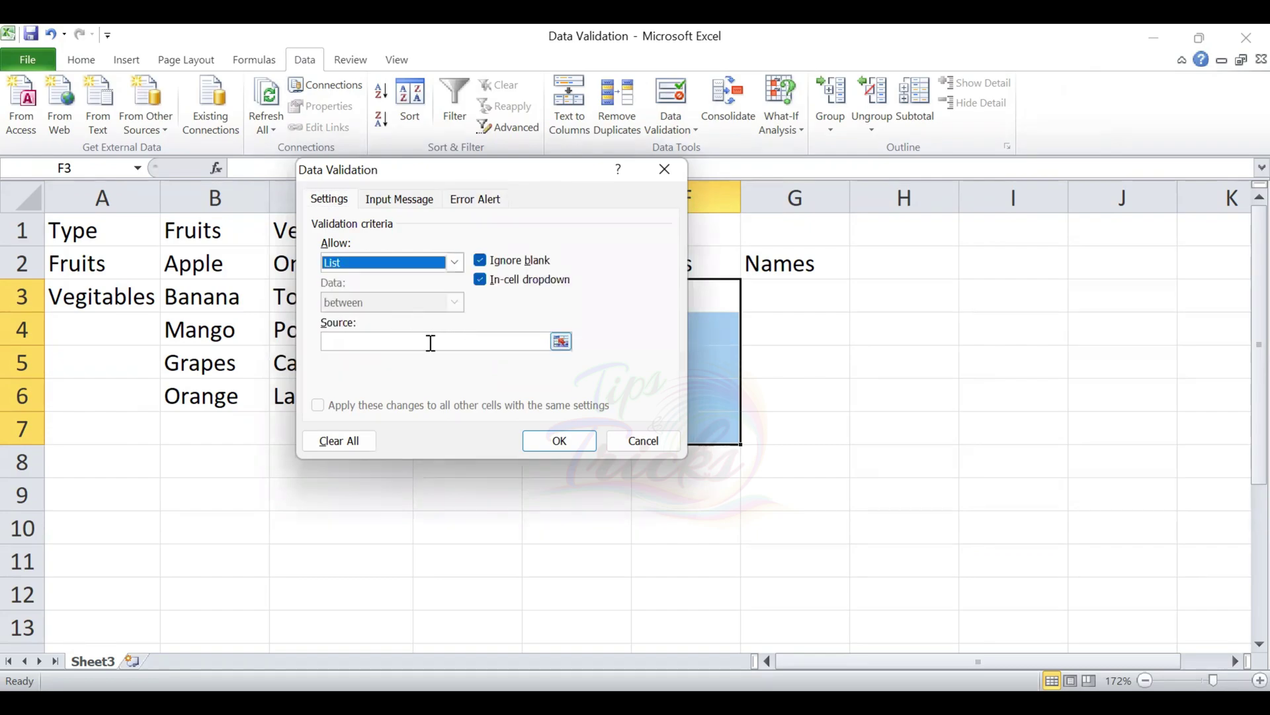
drag(437, 172, 672, 167)
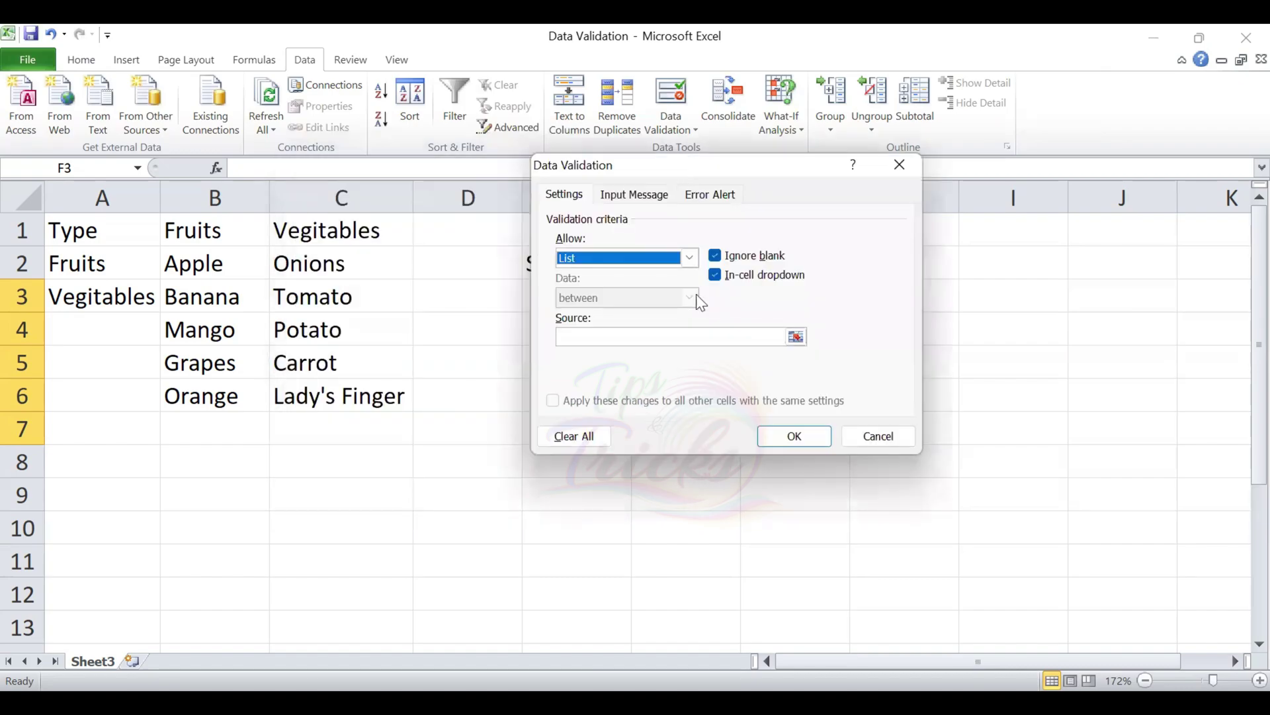
click(675, 340)
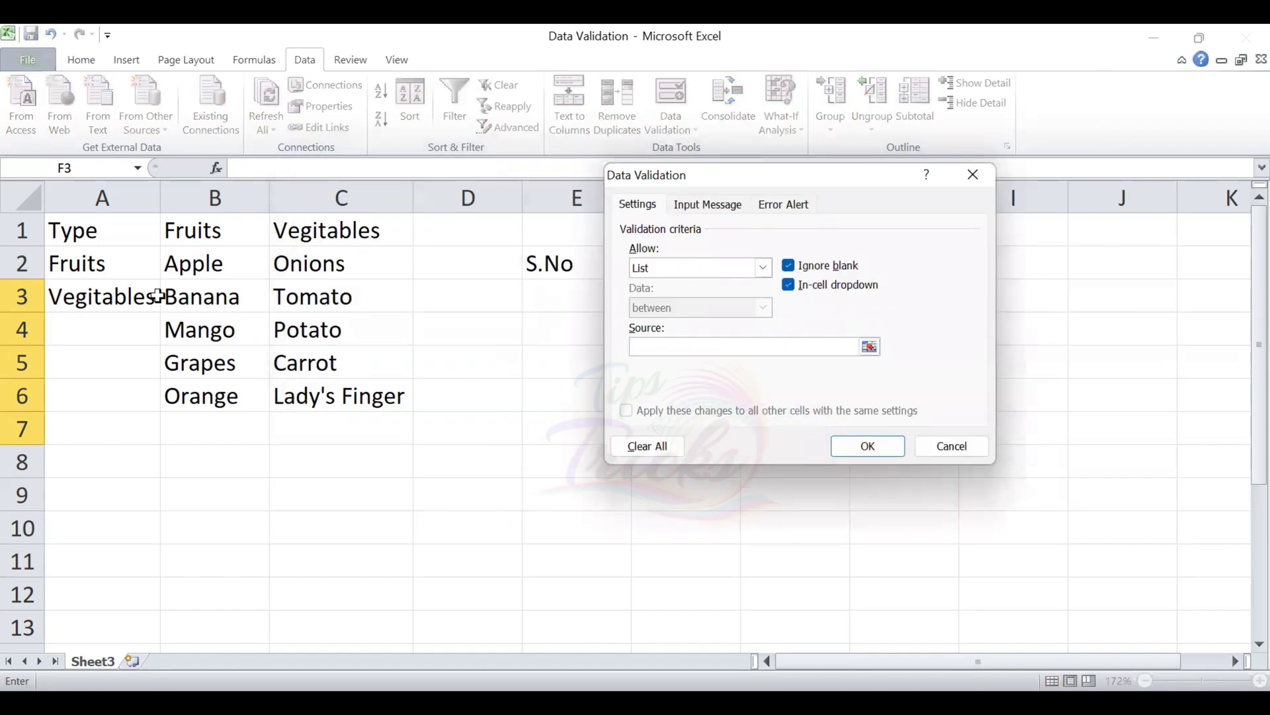
click(118, 267)
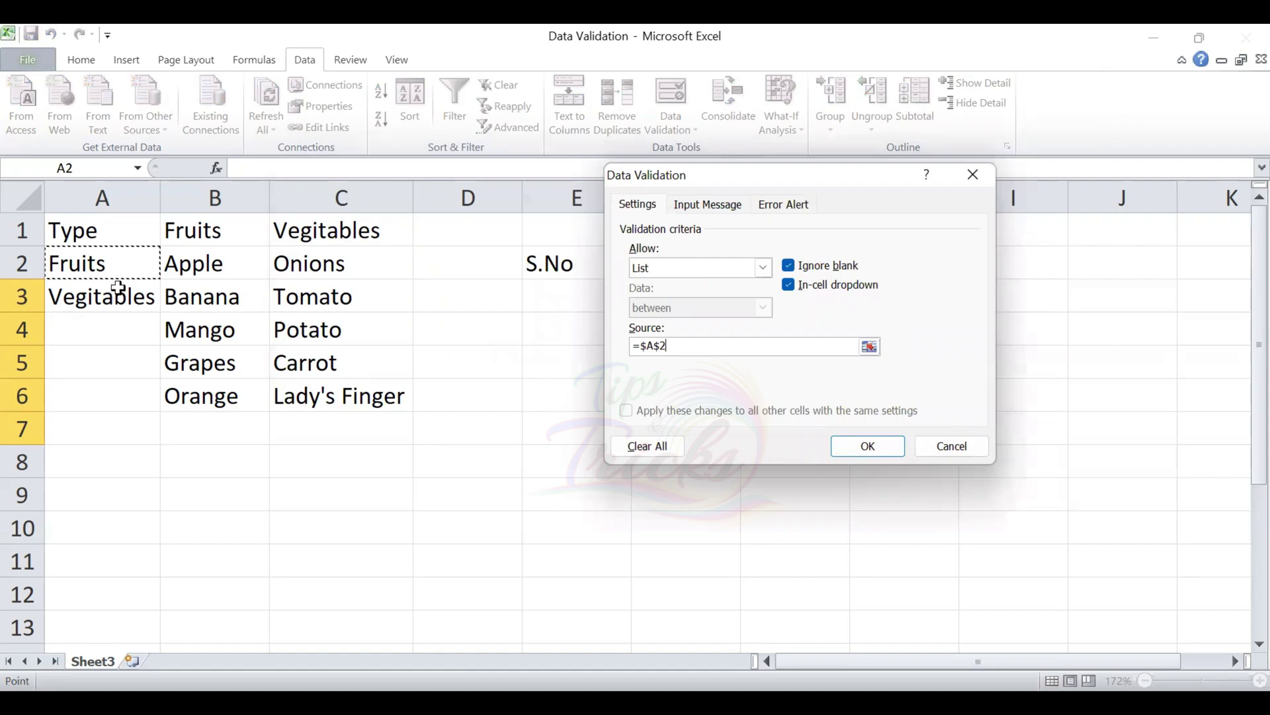
drag(118, 287, 118, 287)
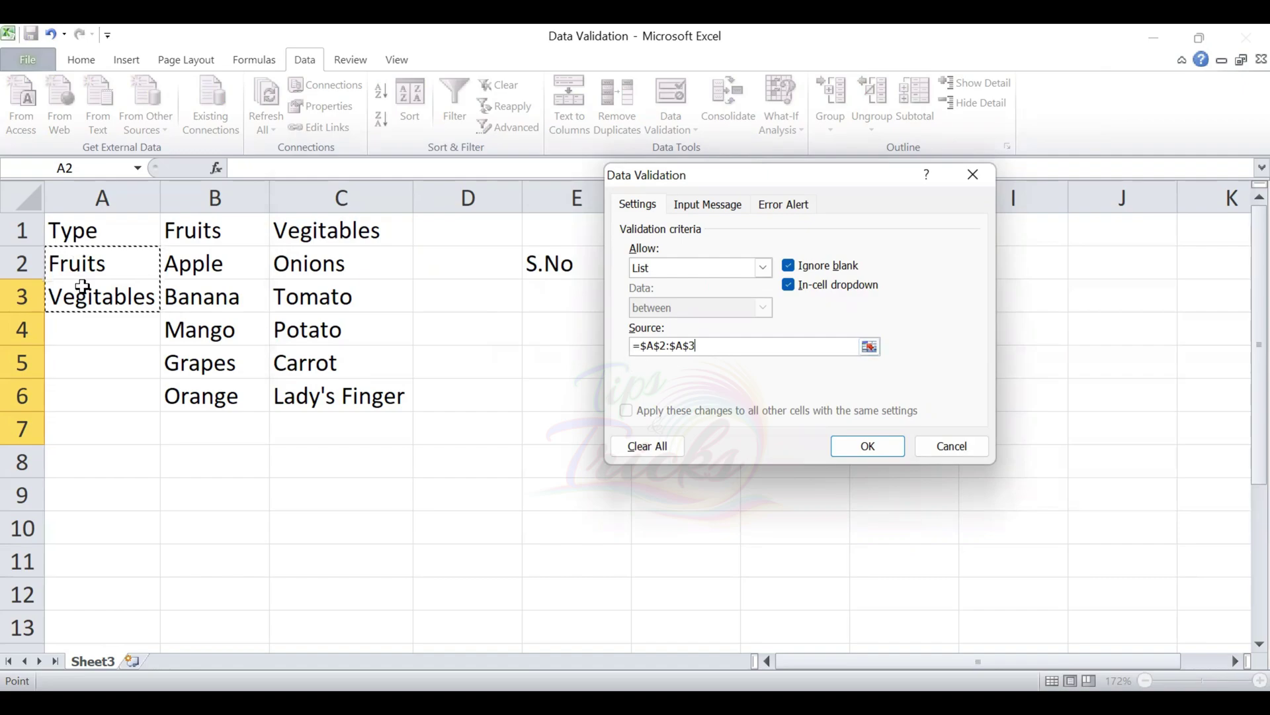
click(886, 444)
Step: Pick Fruits in F3 and Vegitables in F4 from the new Items drop-downs
click(703, 411)
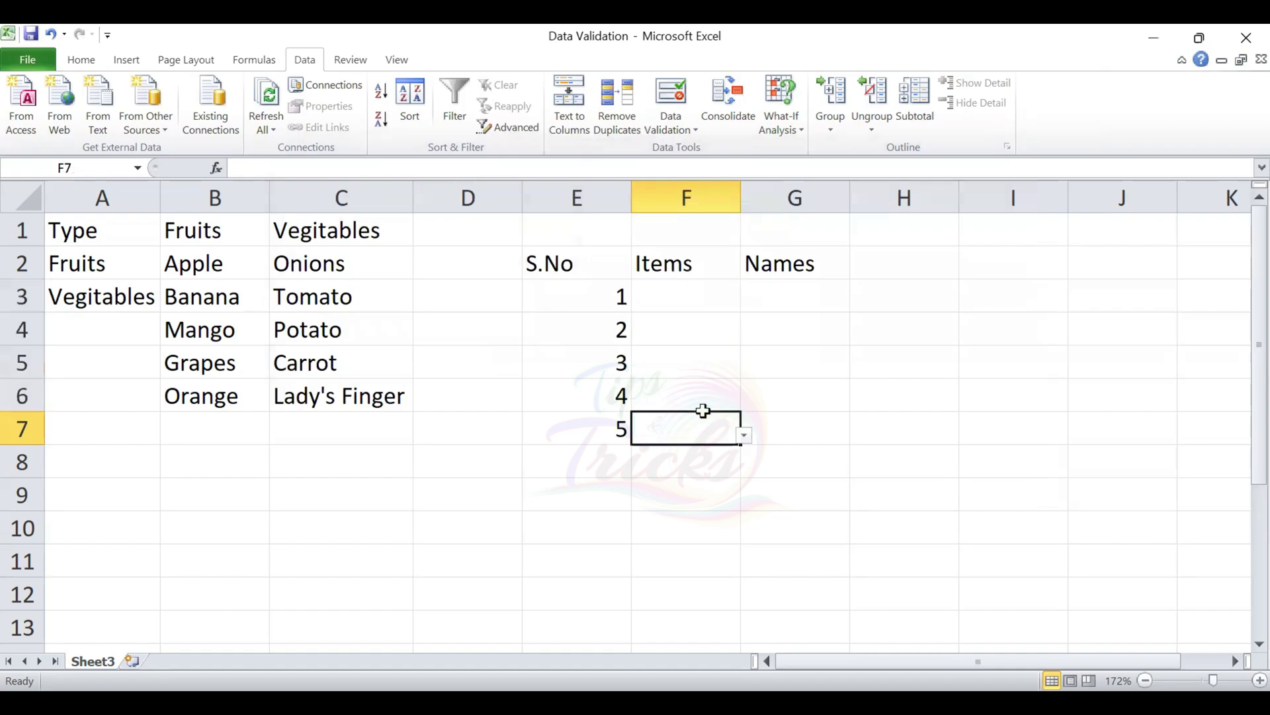
click(665, 301)
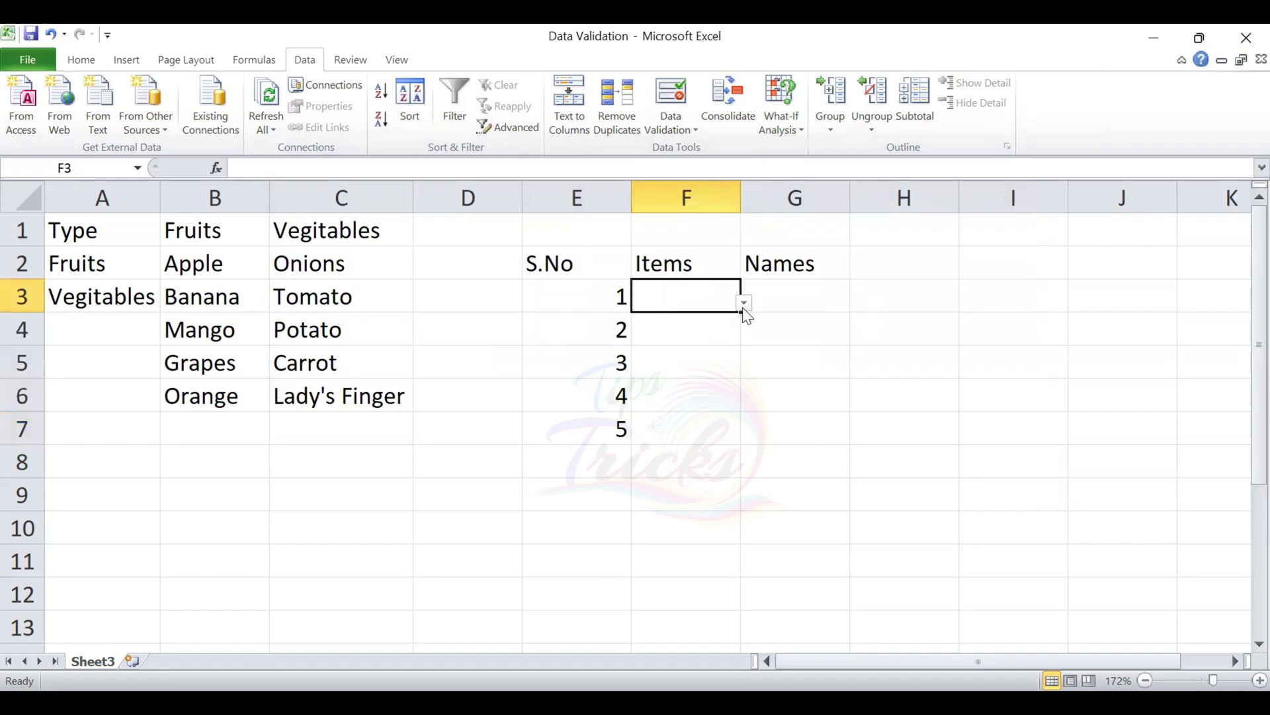
click(743, 306)
click(682, 326)
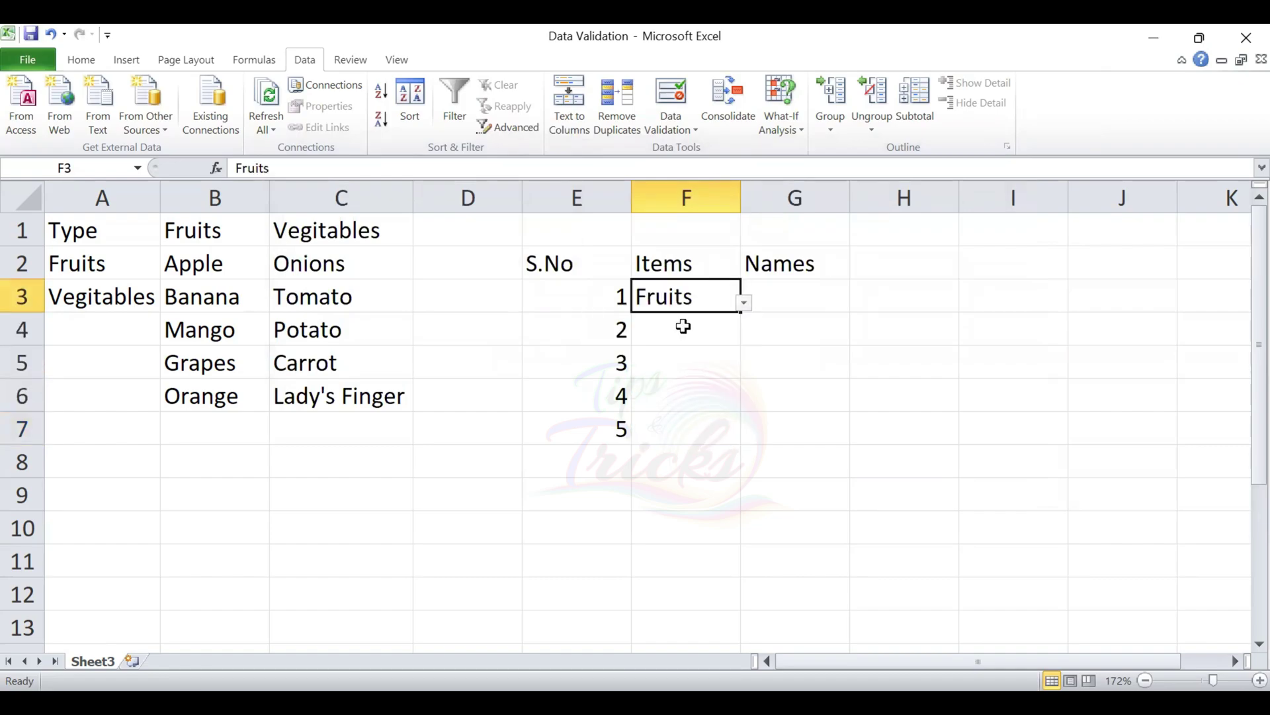
click(683, 327)
click(744, 336)
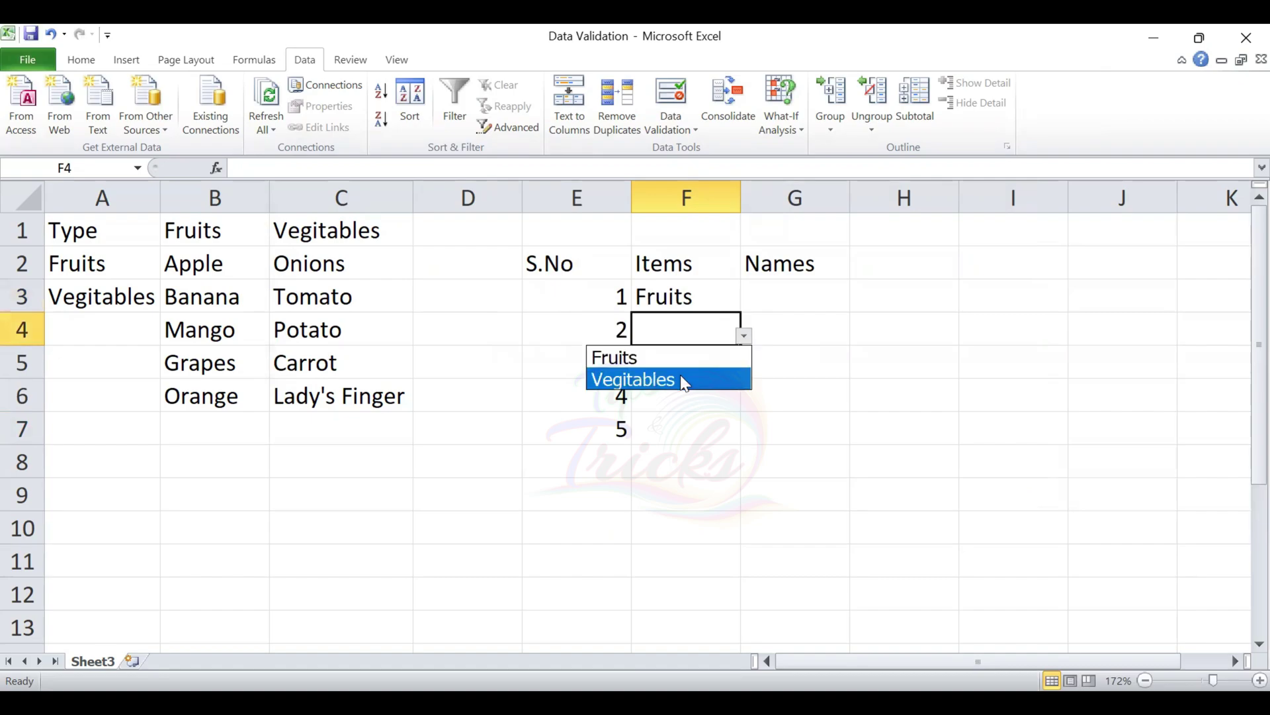
click(682, 380)
click(682, 376)
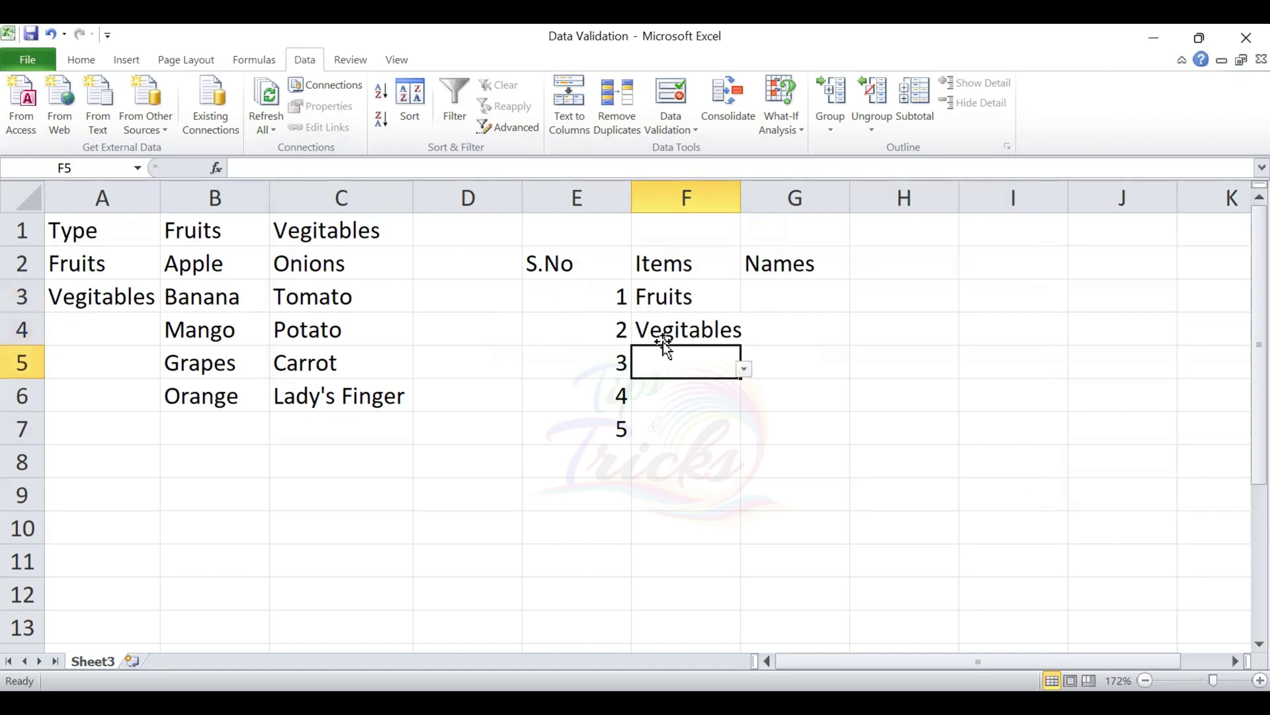
Step: Select the Names cells G3 through G7
click(689, 297)
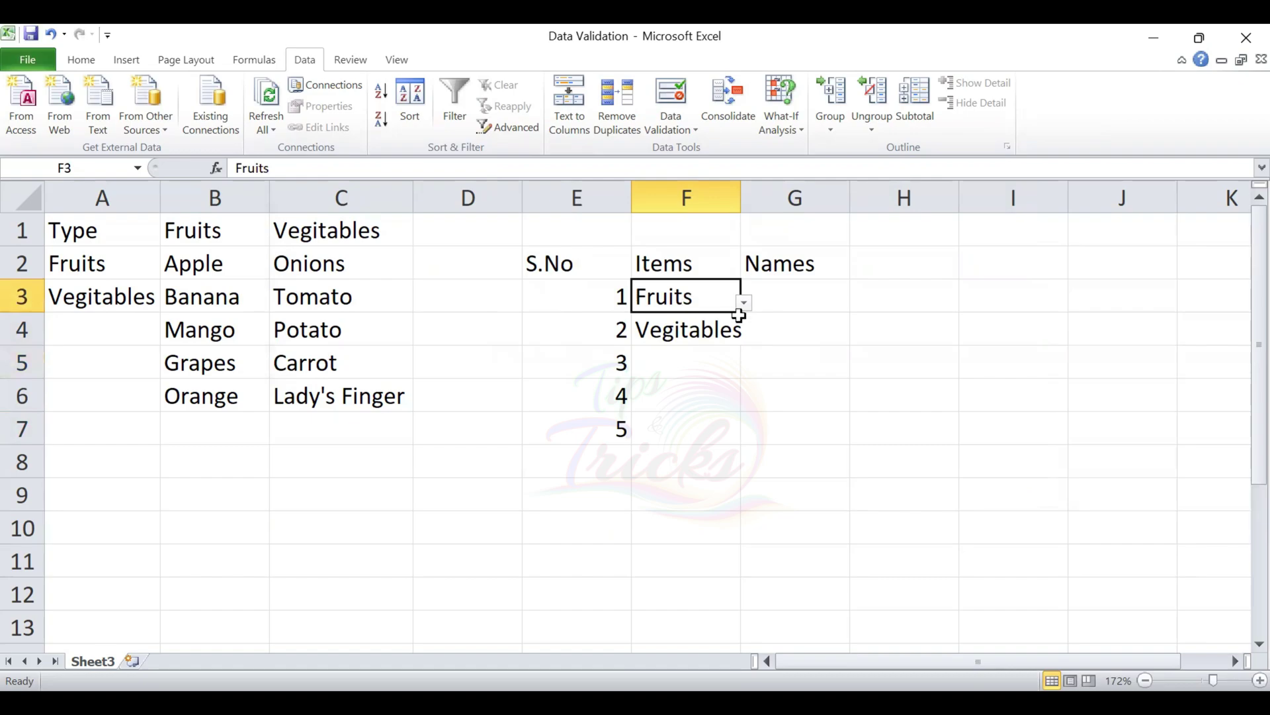
click(787, 308)
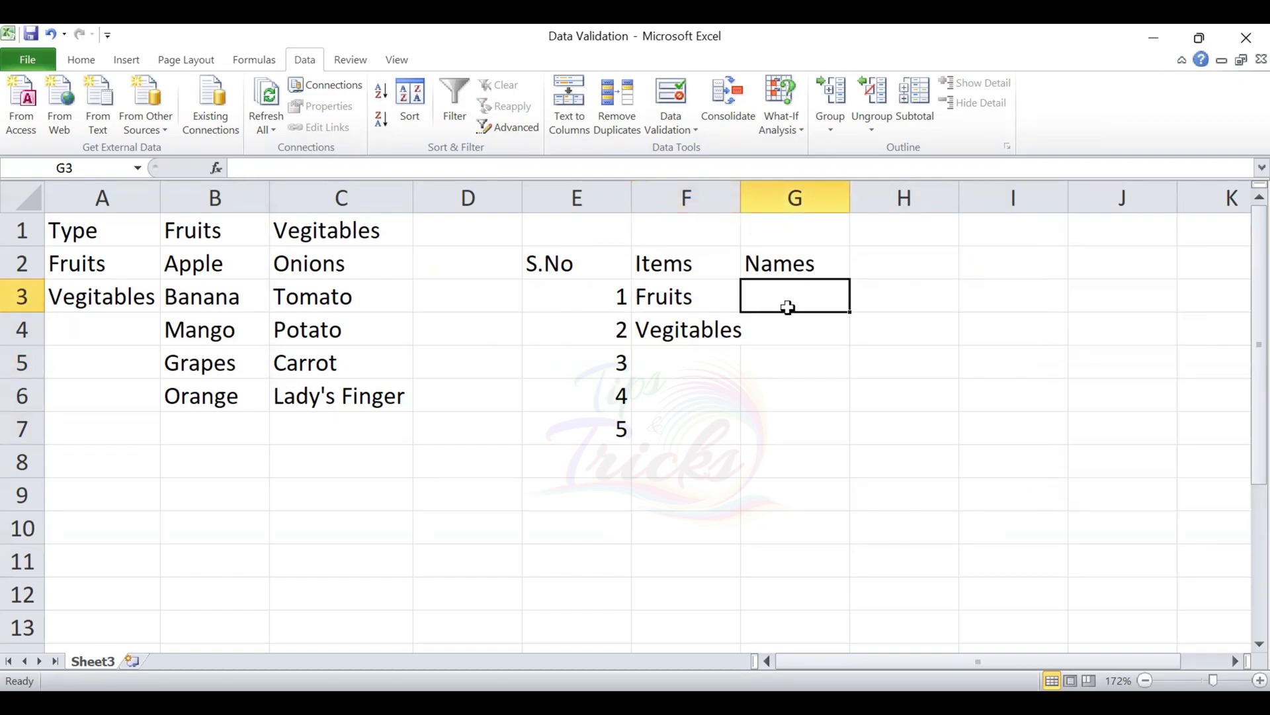
click(772, 326)
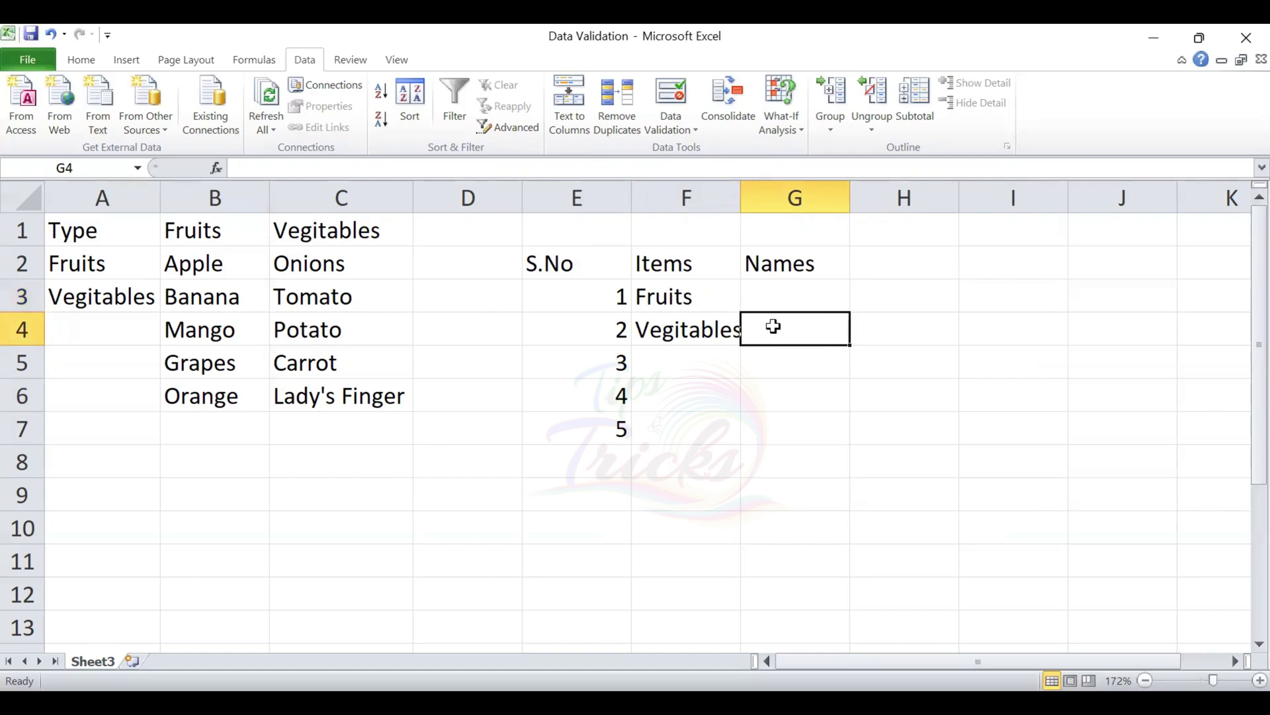
click(762, 289)
drag(761, 291, 775, 431)
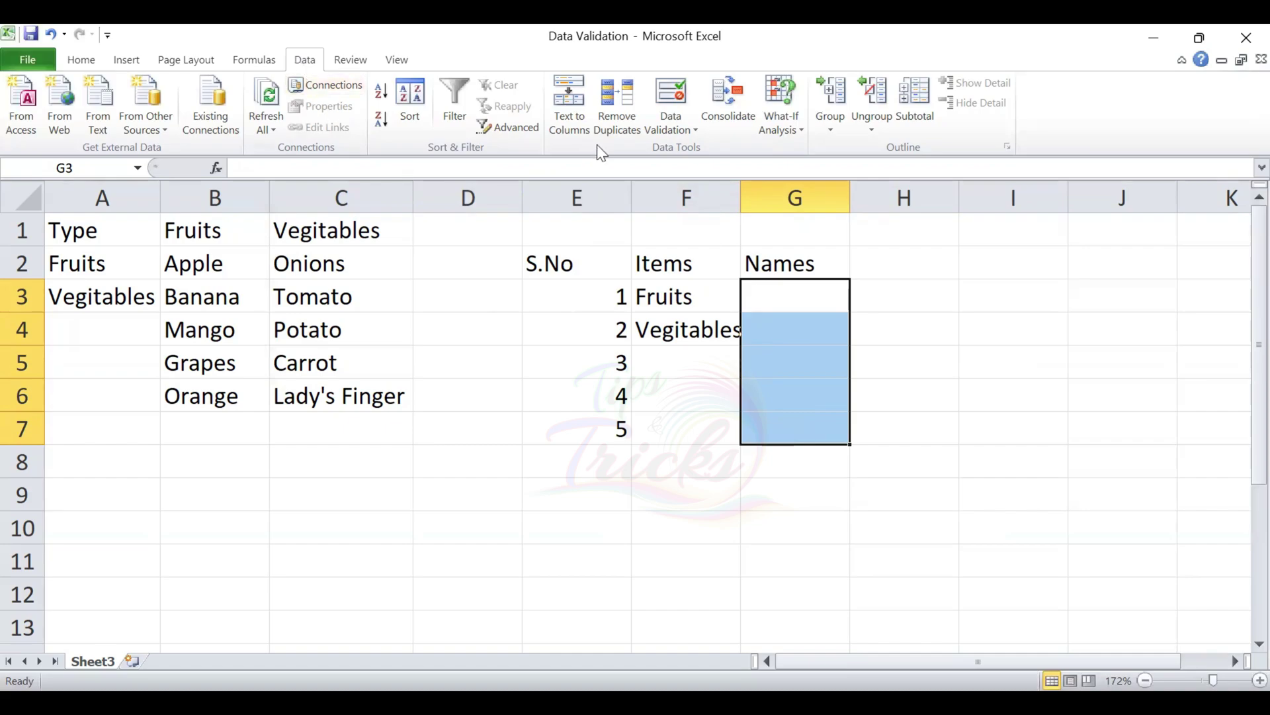
Step: Give G3:G7 List data validation and begin the source with =indirect
click(676, 115)
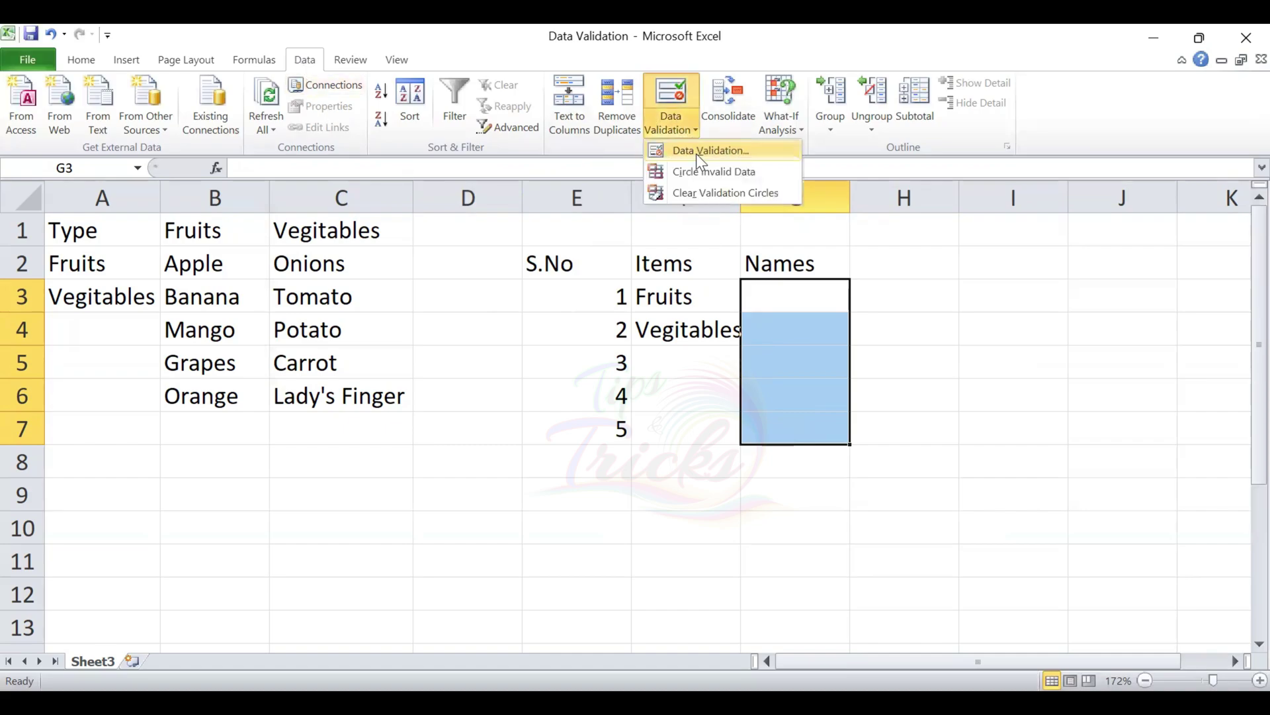
click(696, 153)
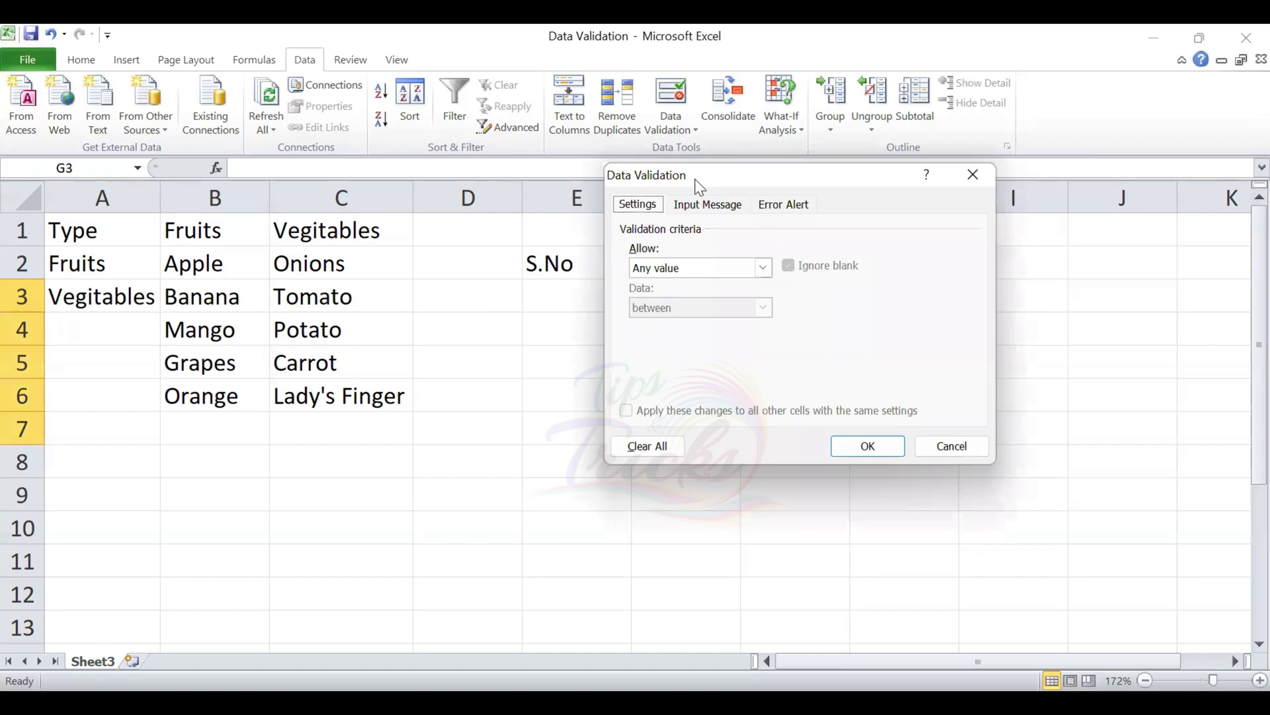
click(692, 263)
click(671, 318)
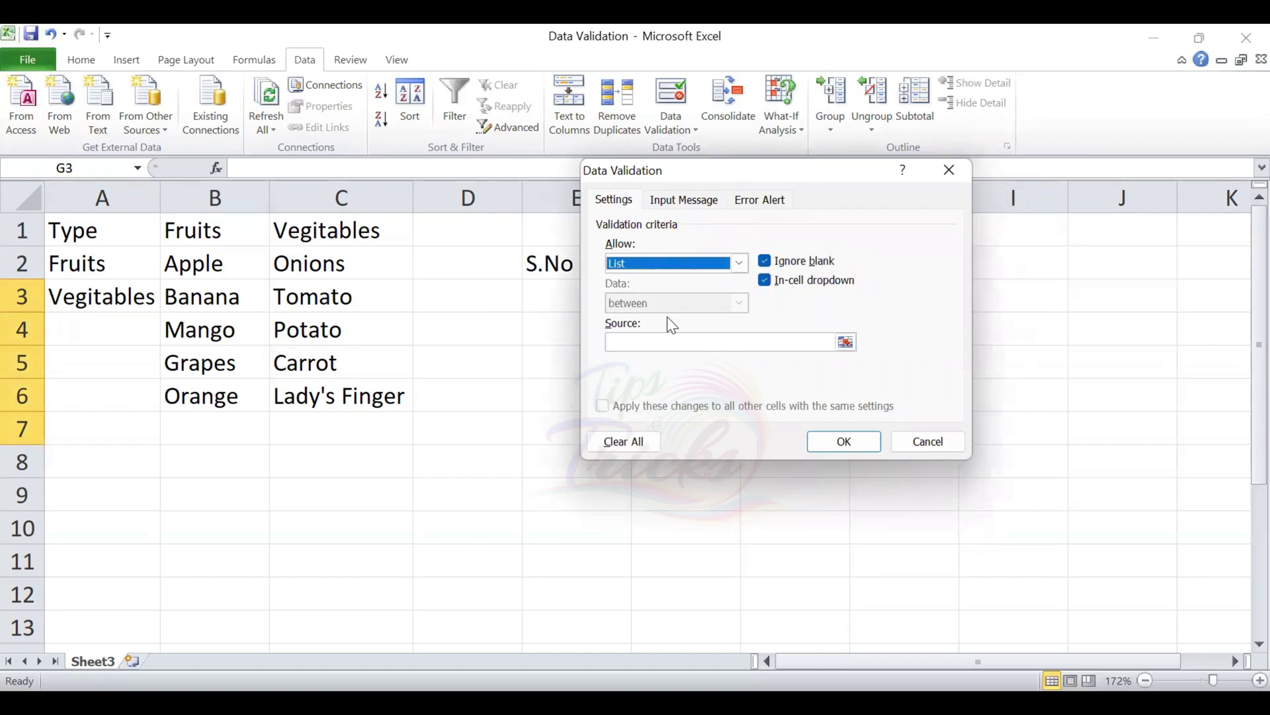
click(639, 340)
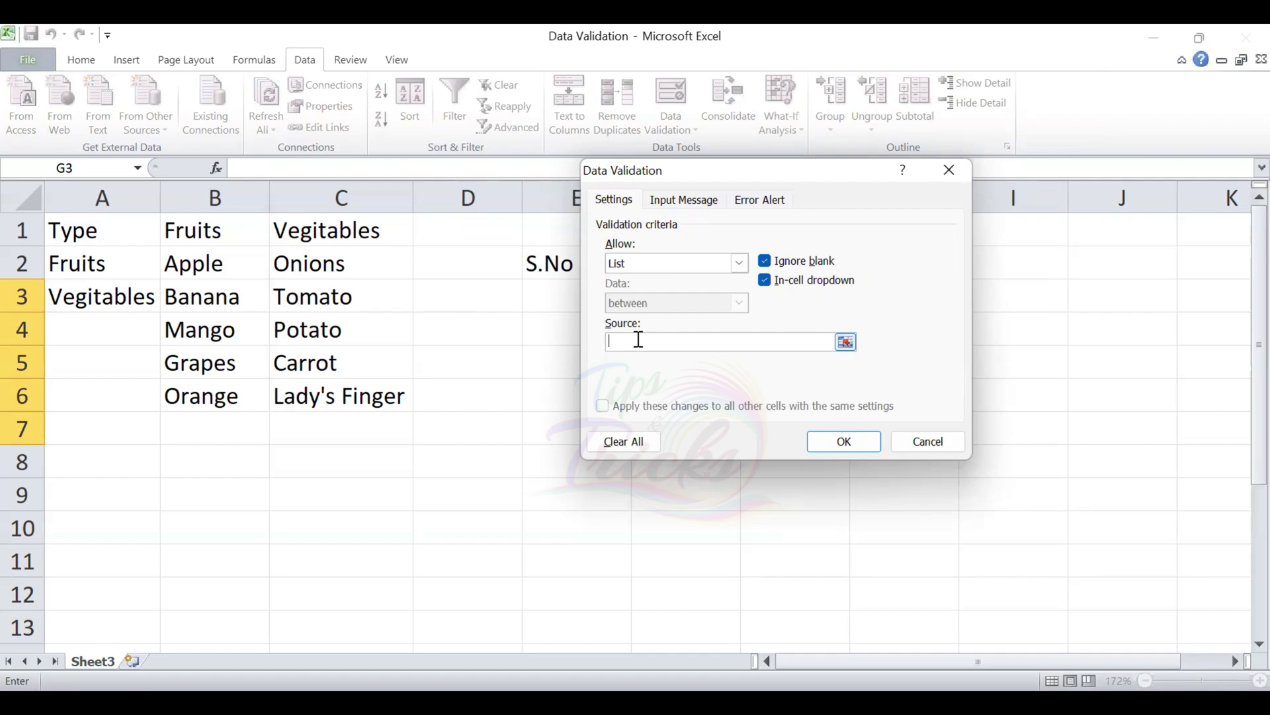
text(=i)
text(ndirect()
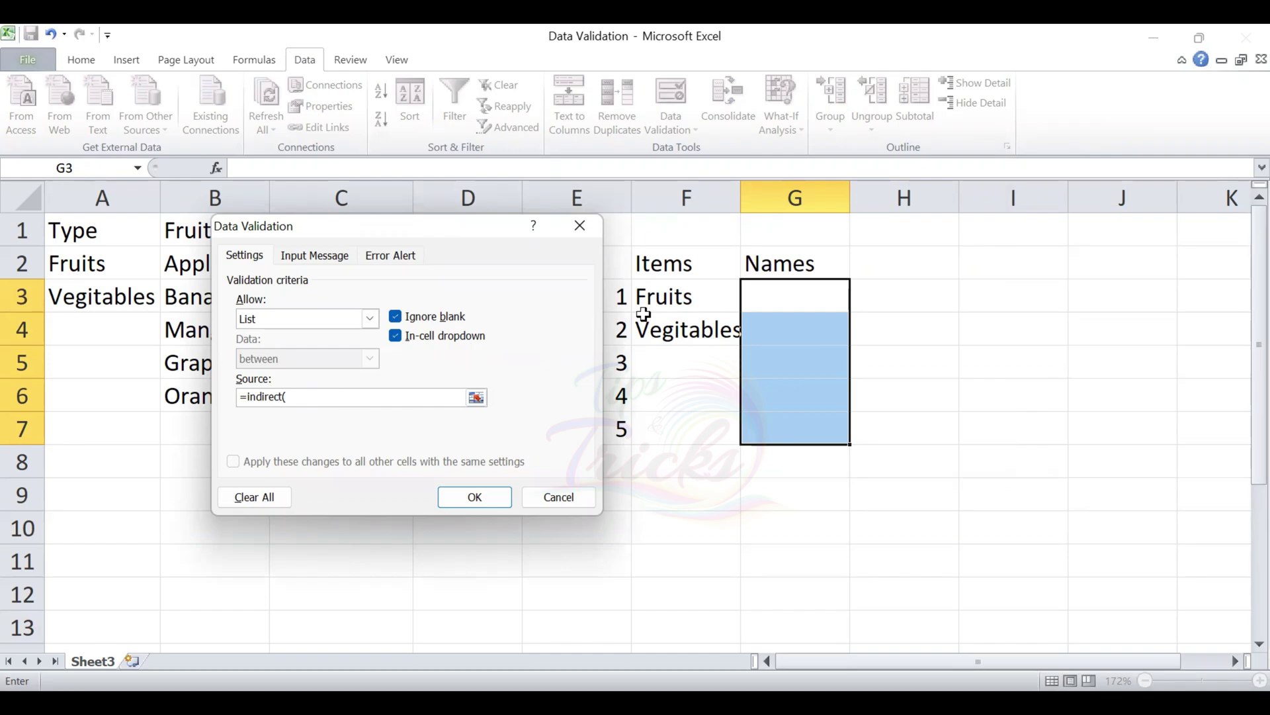
Step: Finish the list source as =indirect(F3) with a relative reference, and apply it
click(666, 301)
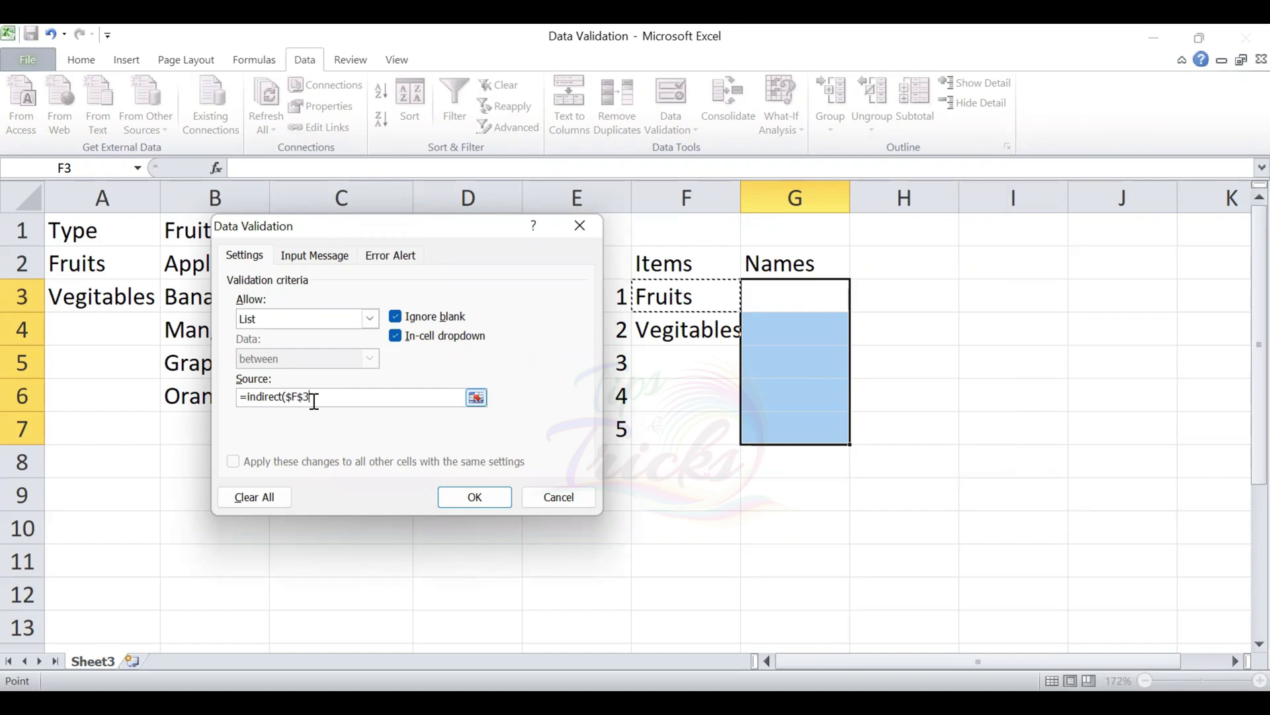
click(305, 399)
key(BackSpace)
click(294, 399)
key(BackSpace)
text())
click(459, 497)
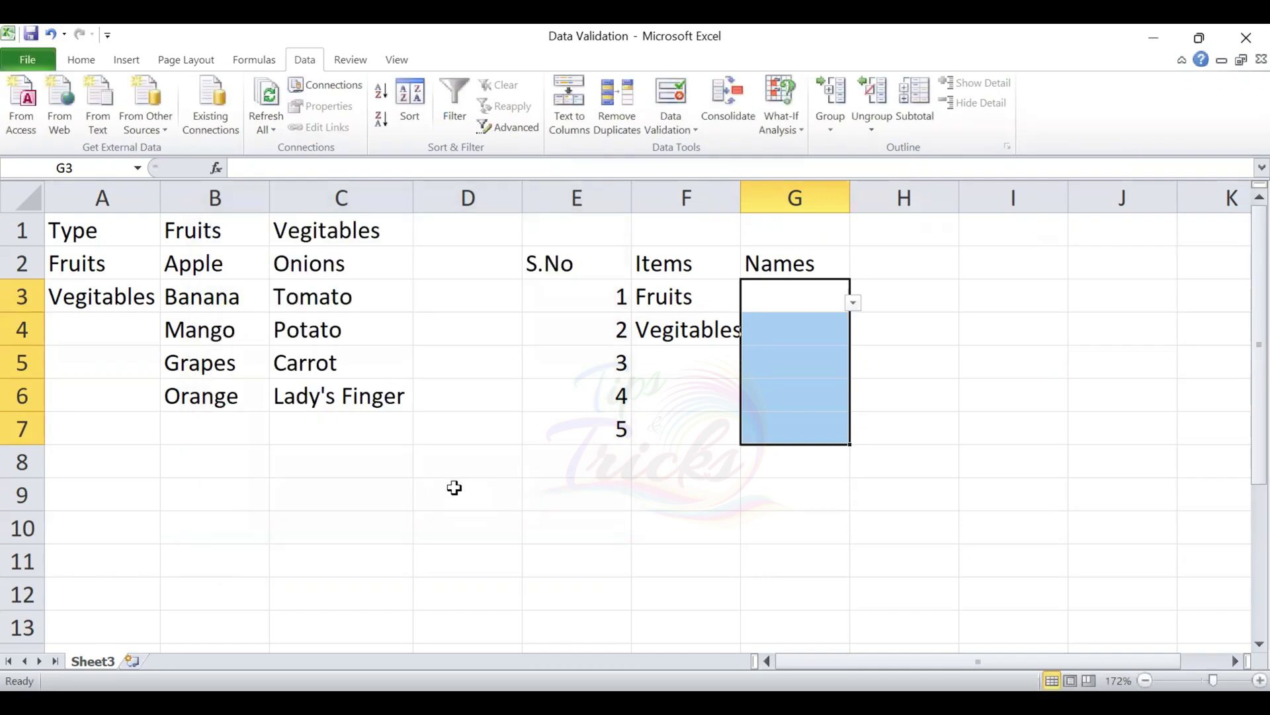
Step: Pick Apple in G3 from the Fruits row's drop-down list
click(798, 299)
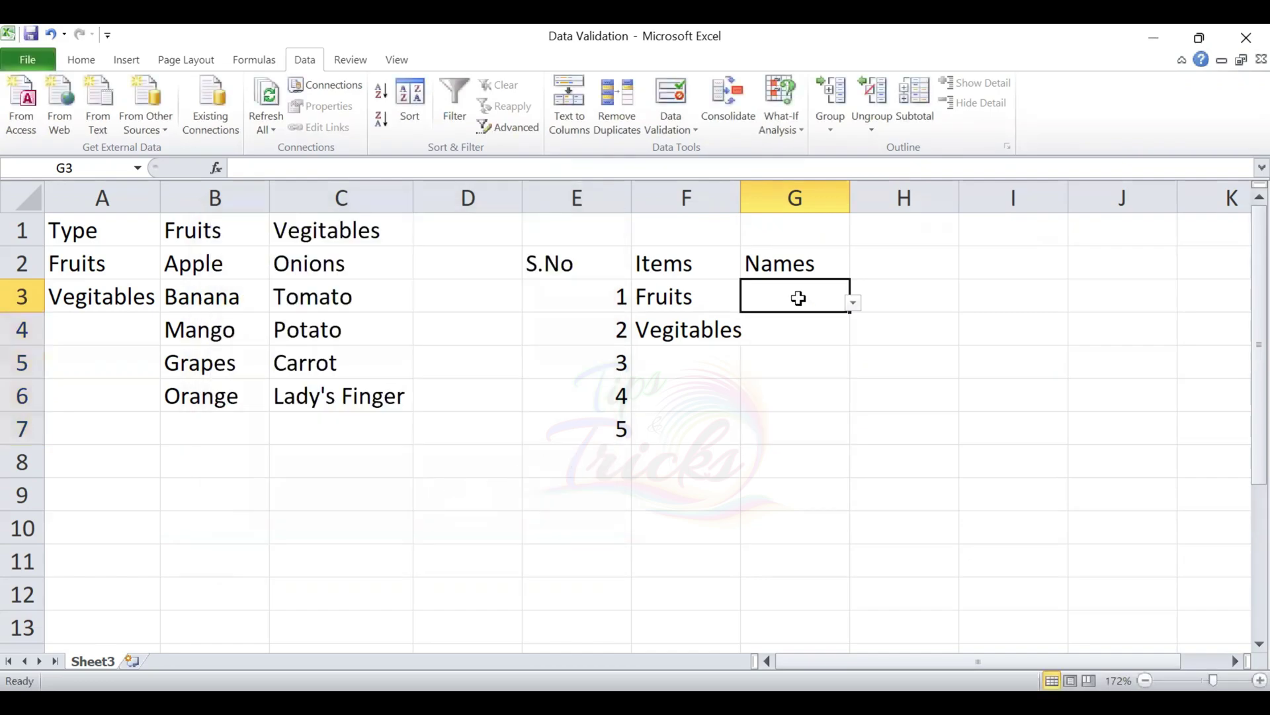
click(853, 304)
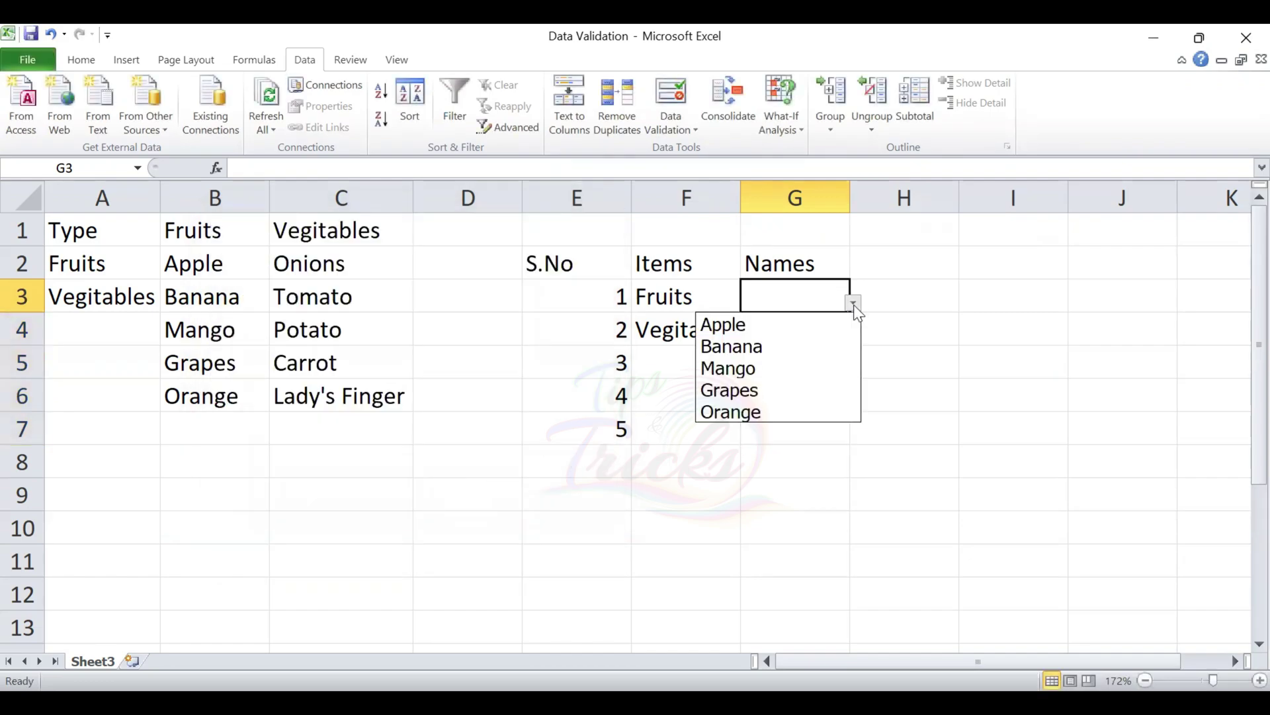
click(657, 306)
click(691, 306)
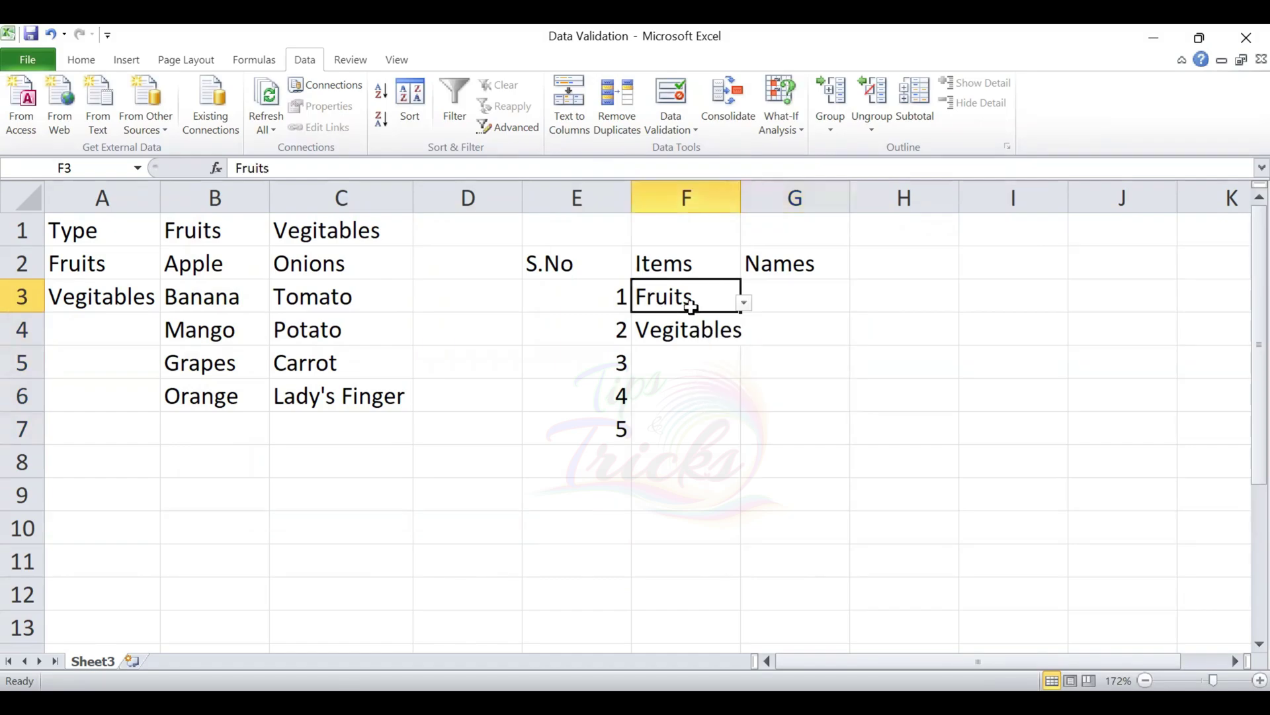
click(814, 306)
click(853, 303)
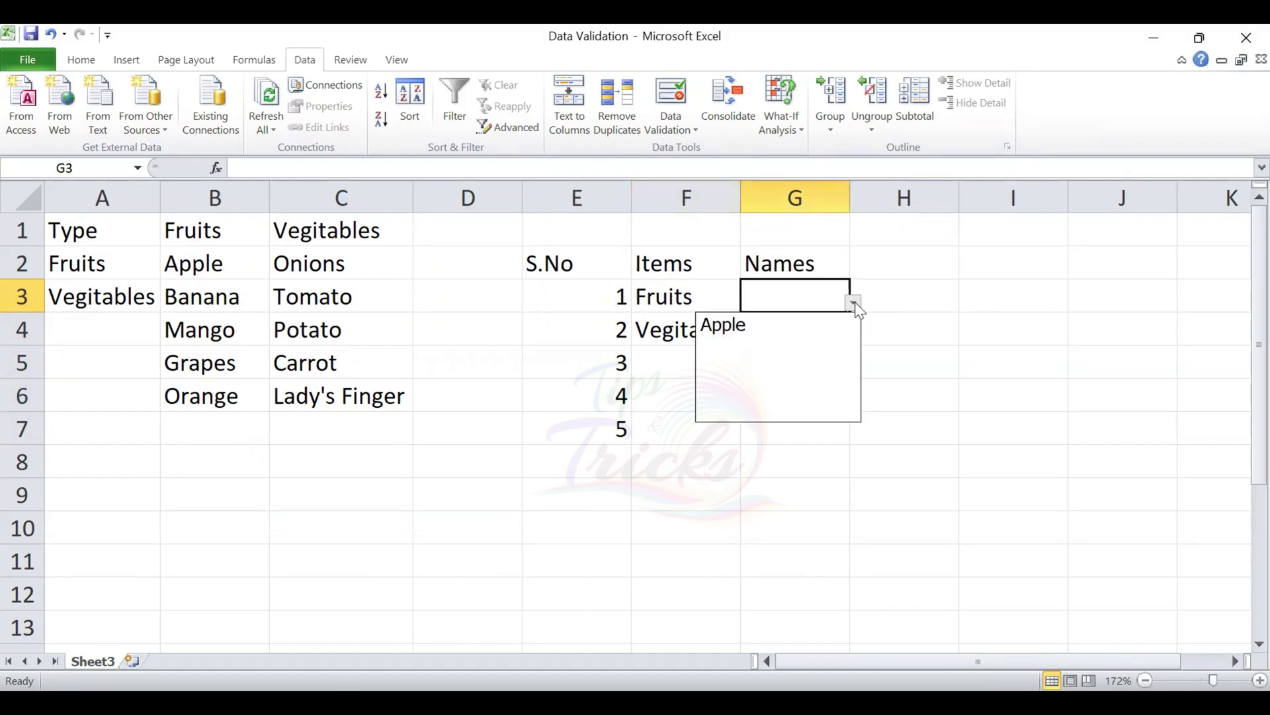
click(788, 326)
Step: Pick Potato in G4 from the Vegitables row's drop-down list
click(685, 322)
drag(794, 325, 849, 337)
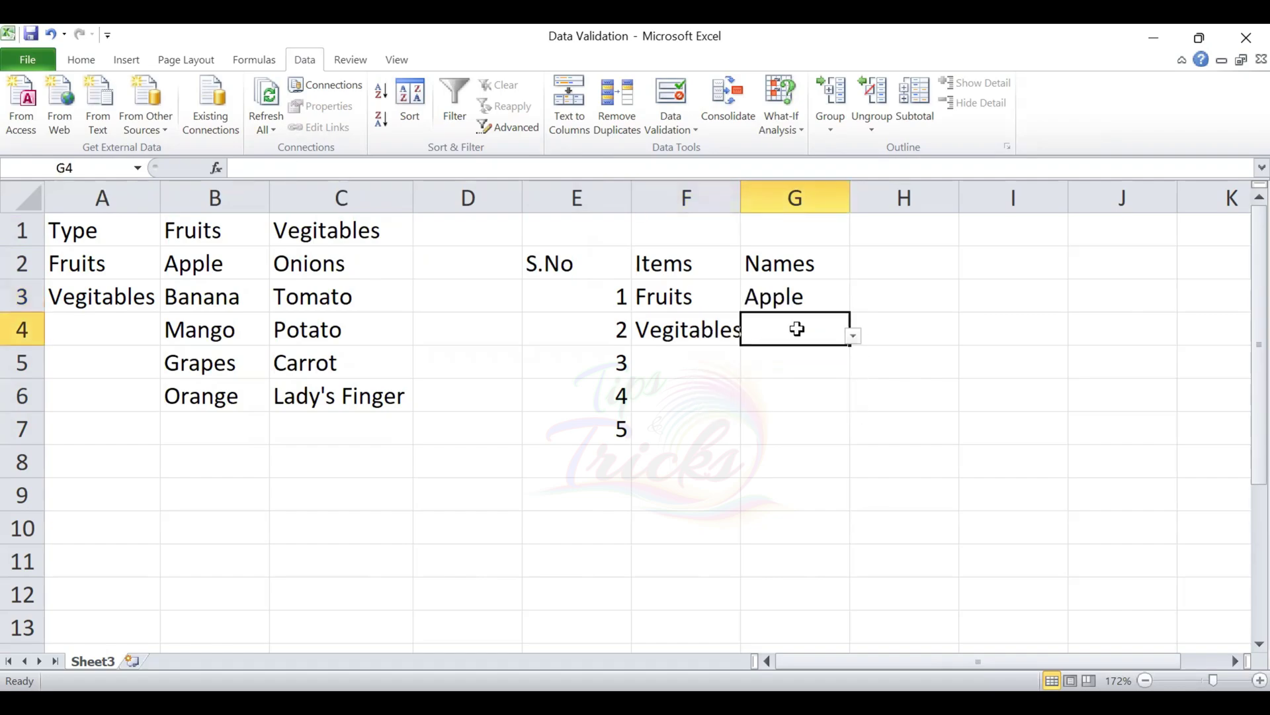
click(850, 338)
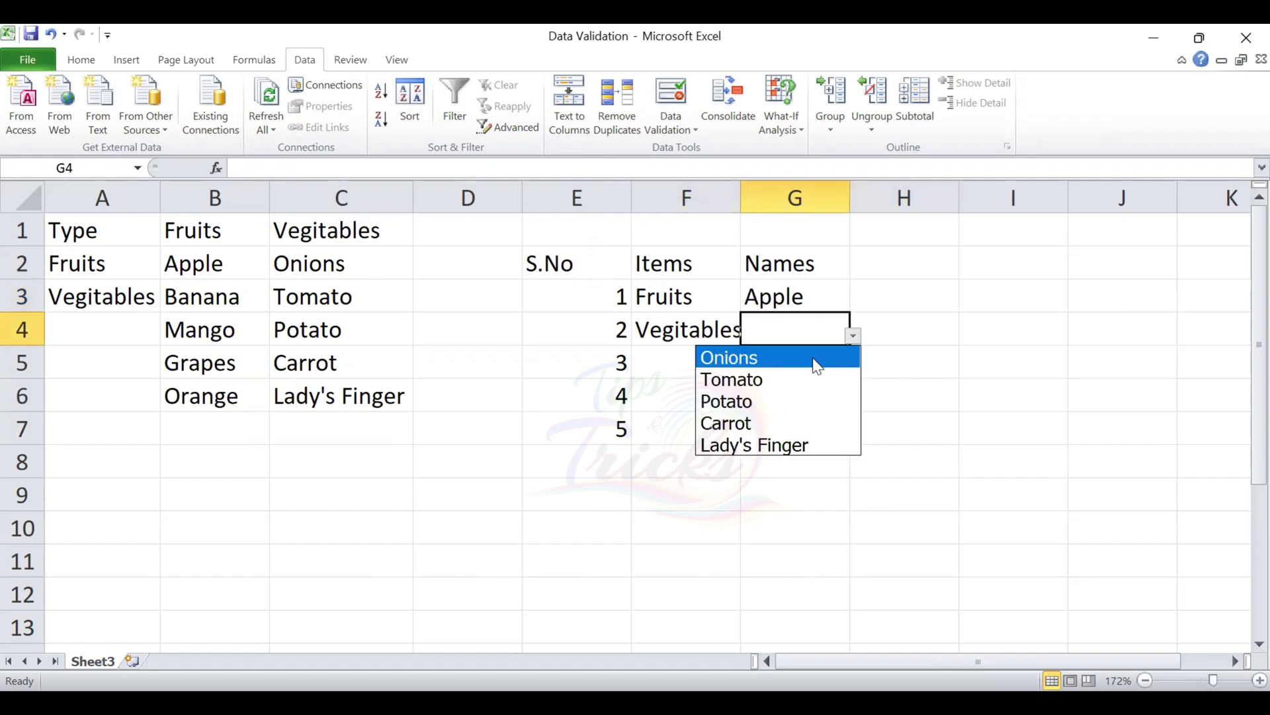
click(790, 401)
click(679, 361)
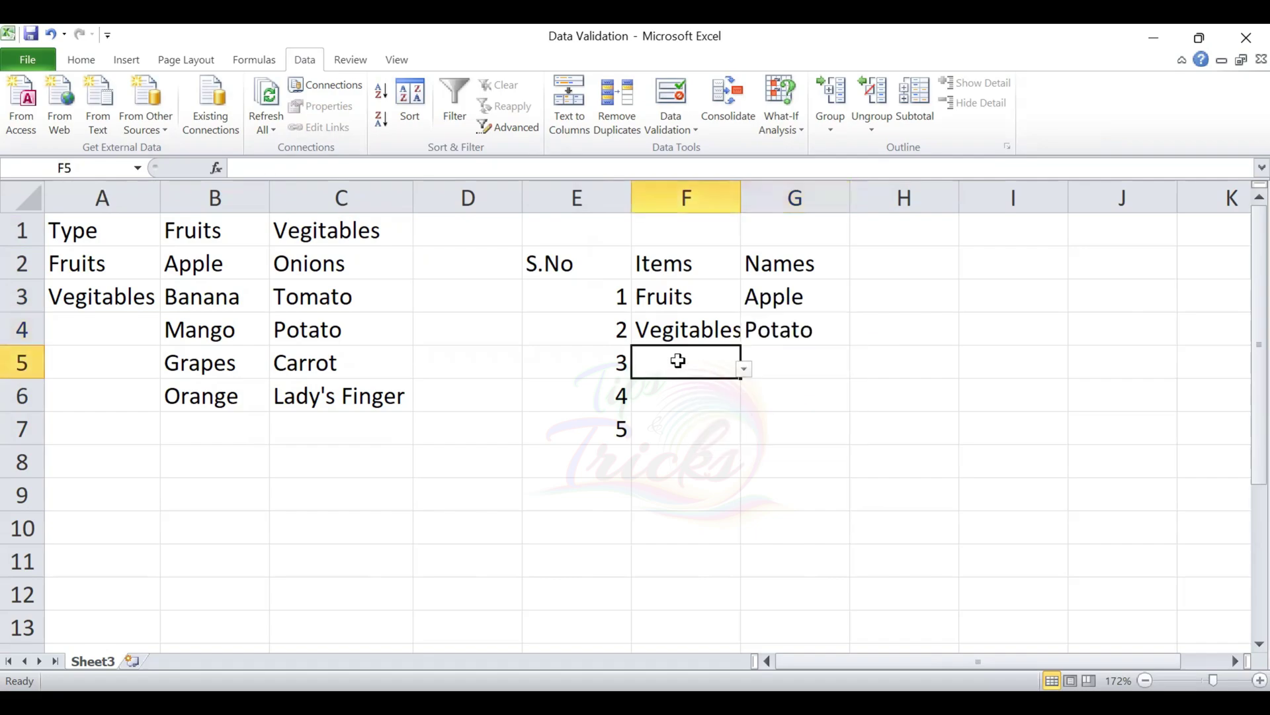
click(744, 369)
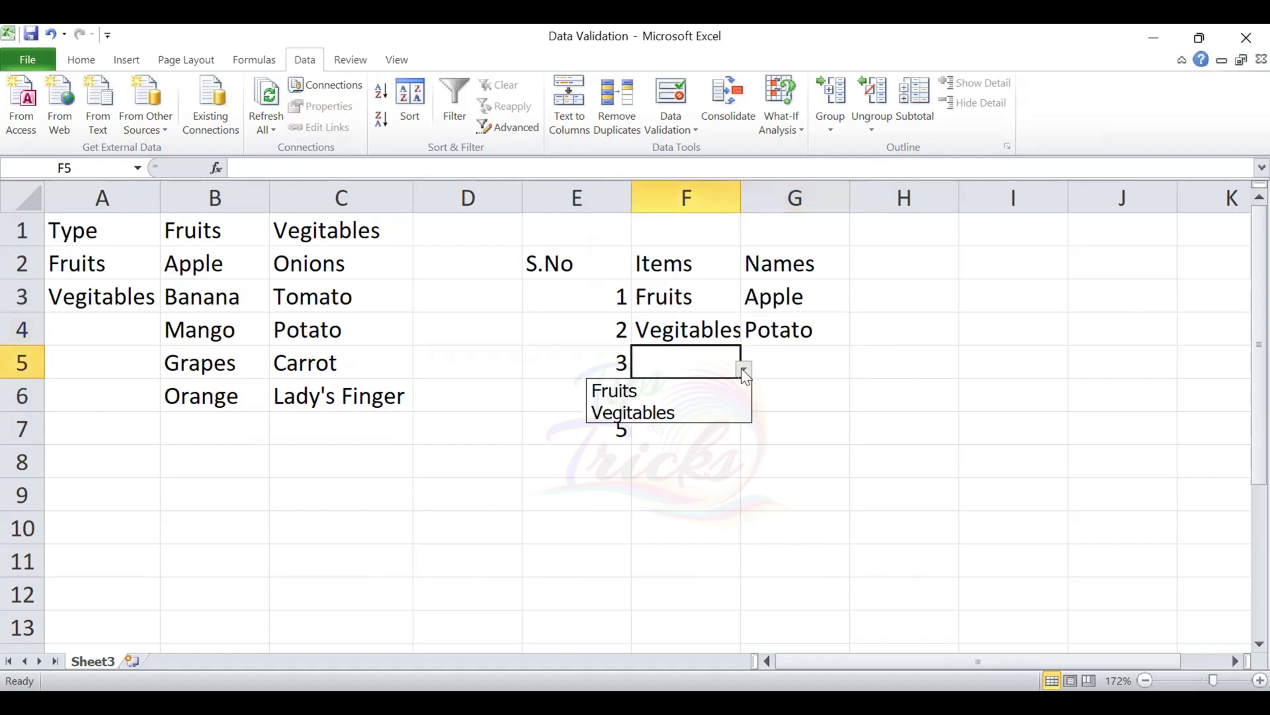
Step: Set row 5 to Fruits in F5 and Mango in G5
click(679, 395)
click(774, 372)
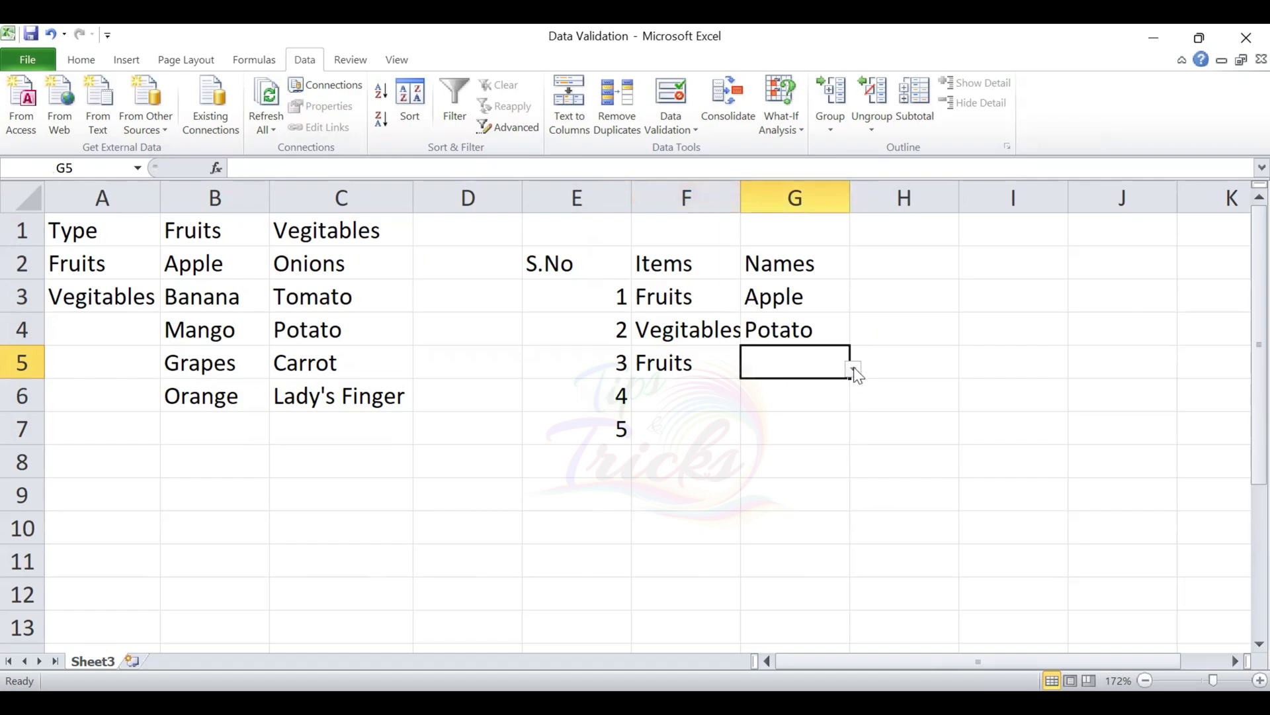
click(853, 369)
click(798, 434)
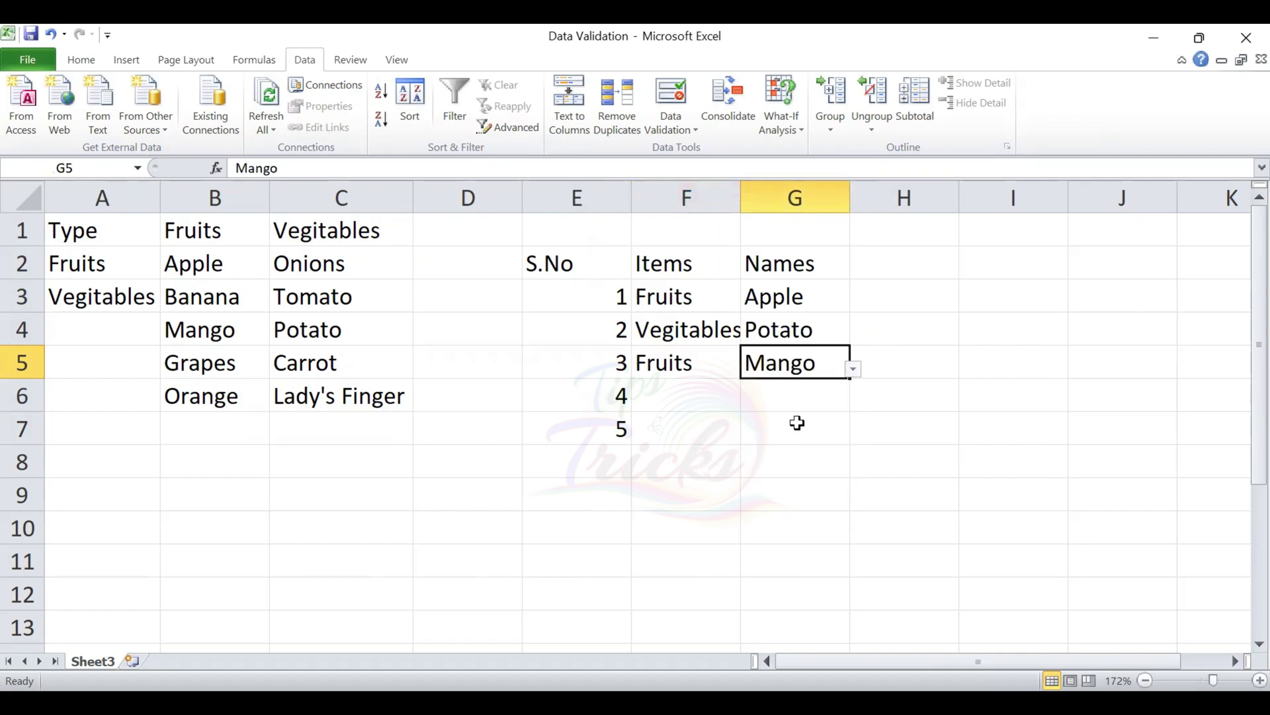
Step: Set row 6 to Vegitables in F6 and Carrot in G6
click(695, 397)
click(744, 404)
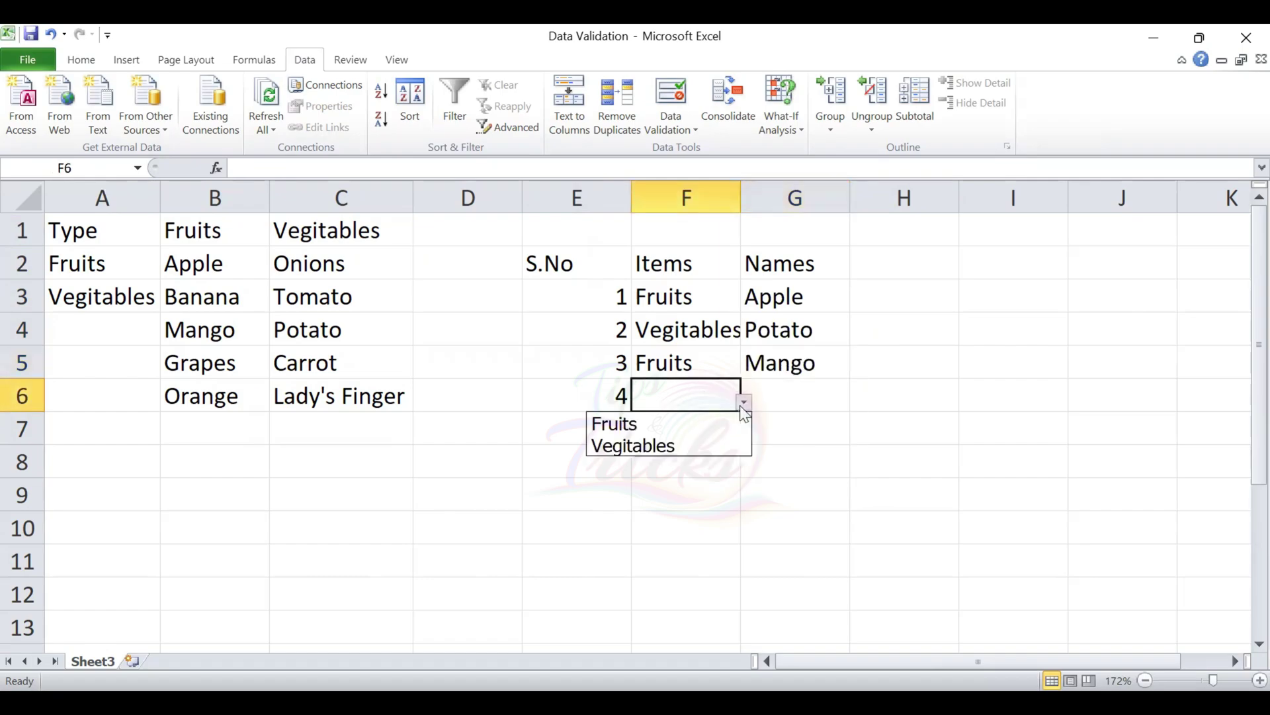
click(692, 443)
drag(797, 397, 855, 406)
click(854, 402)
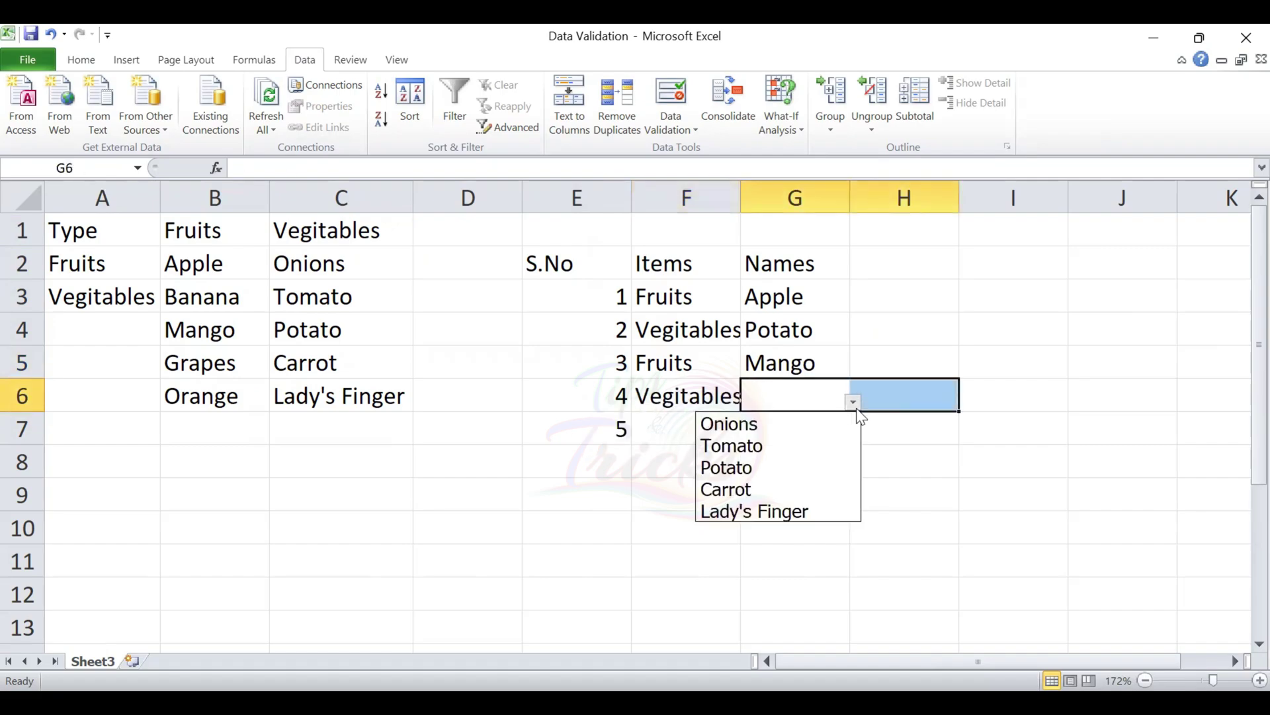
click(799, 470)
Step: Set row 7 to Fruits in F7 and Banana in G7
click(675, 421)
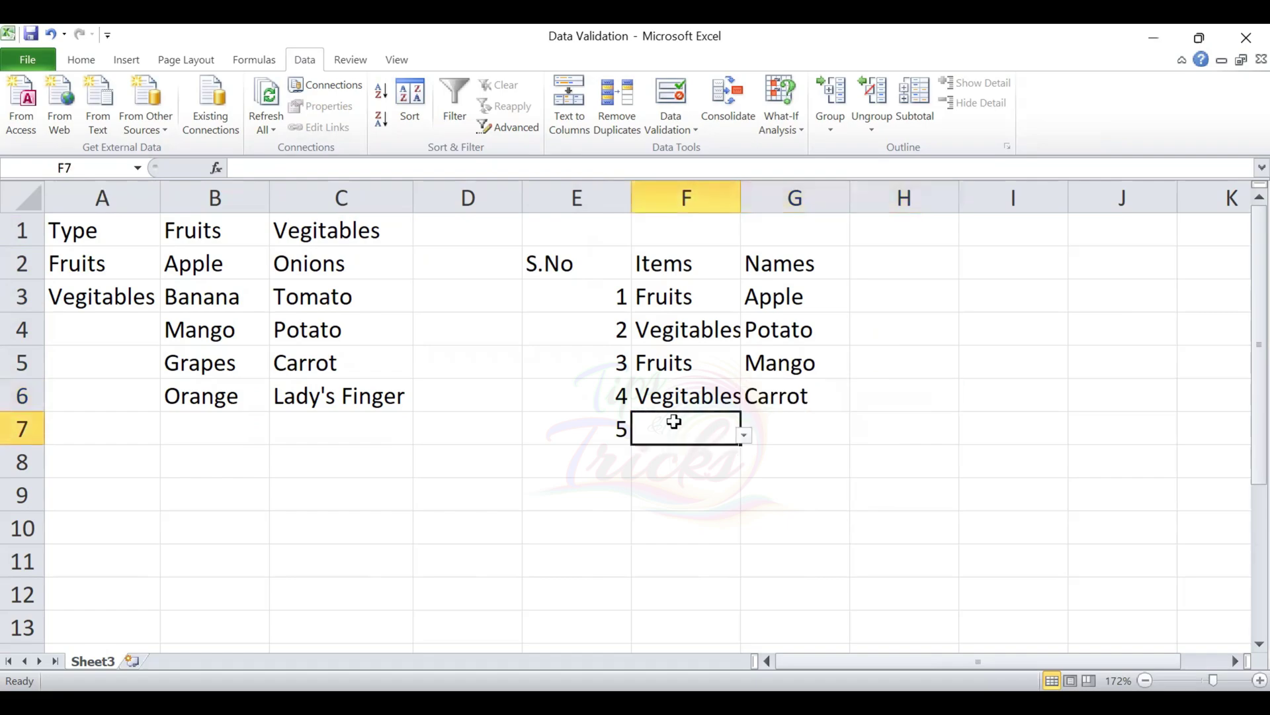
click(744, 436)
click(695, 456)
click(800, 431)
click(853, 436)
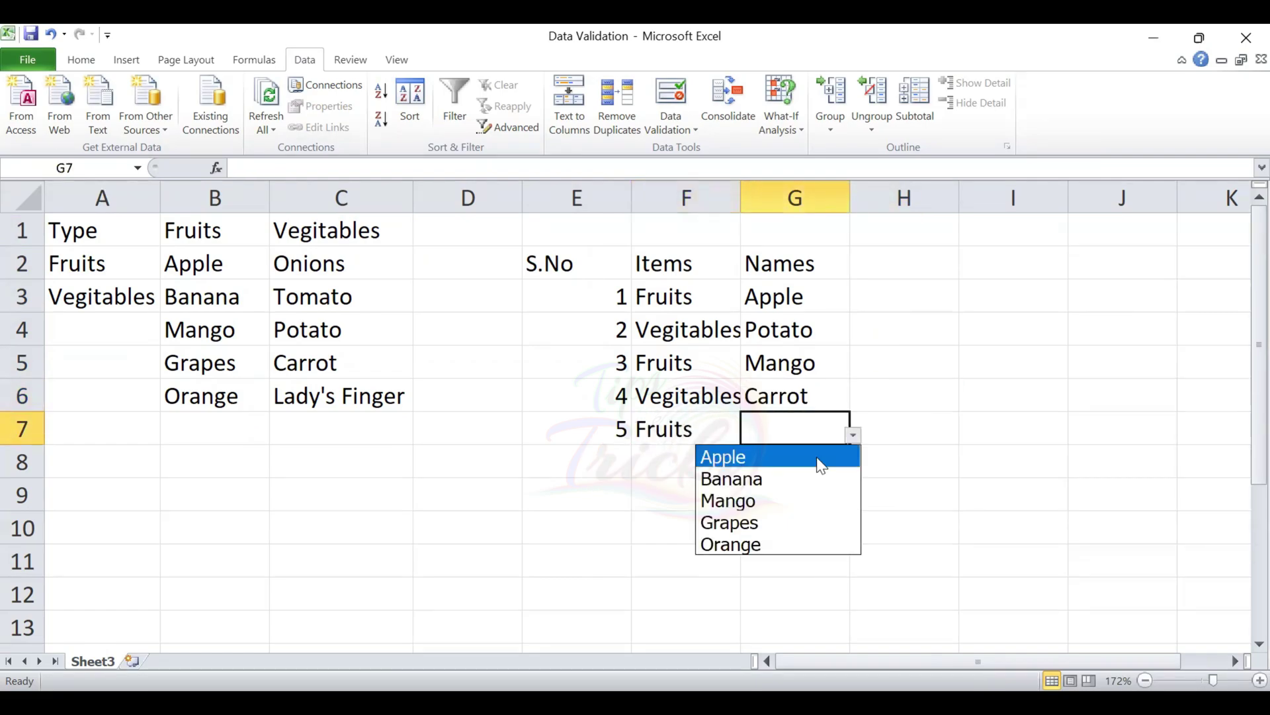
click(793, 471)
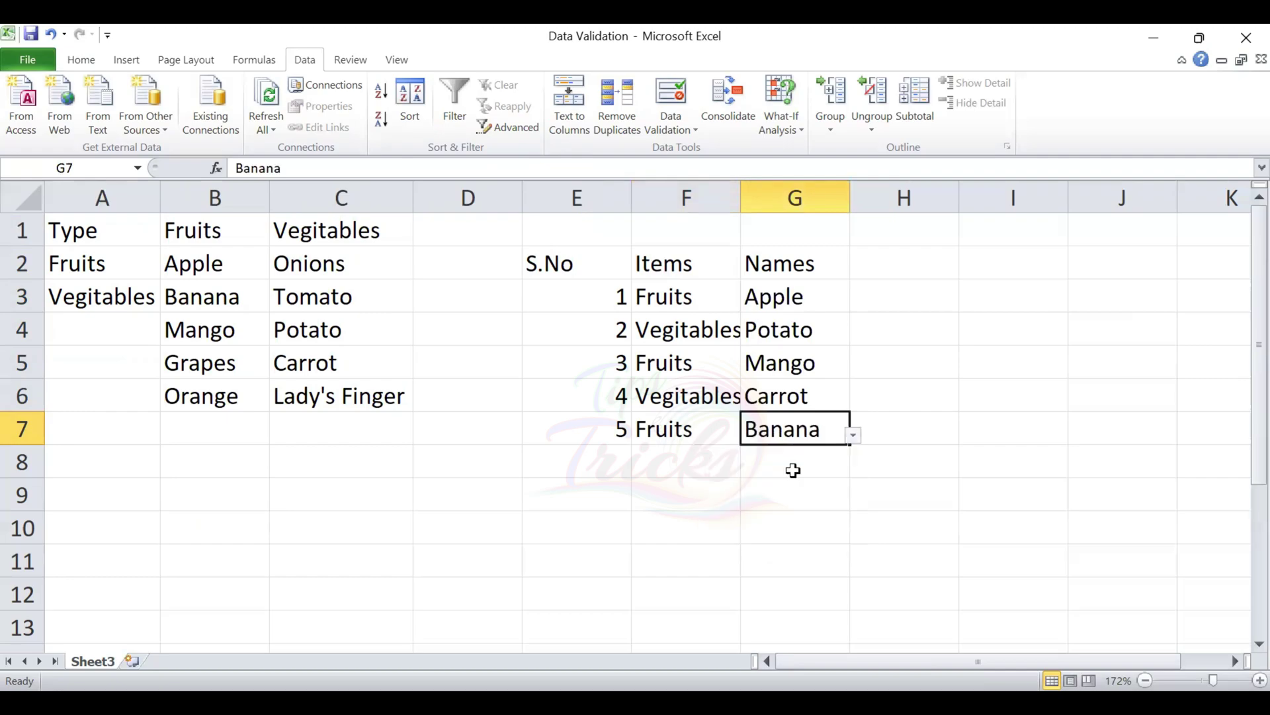